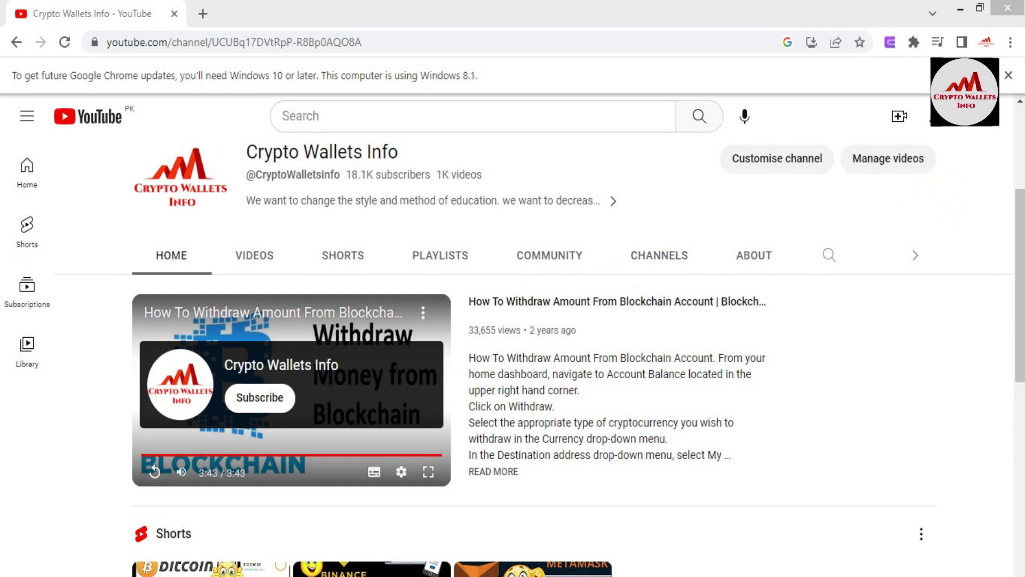
Show the Crypto Wallets Info channel's Videos tab and browse its Latest uploads grid
{"action": "left_click_drag", "start_coordinate": [1019, 309], "coordinate": [1019, 501]}
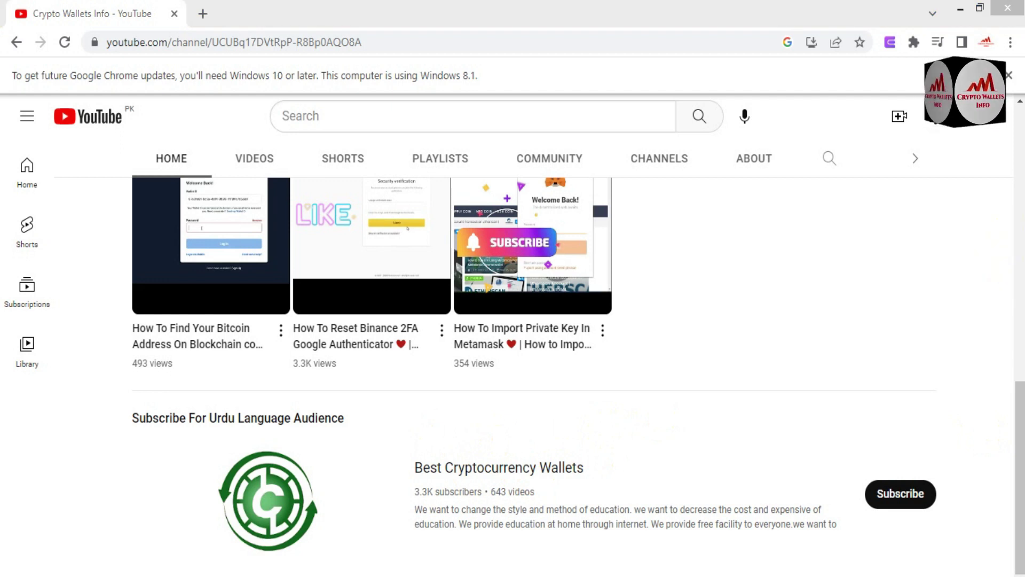
{"action": "left_click", "coordinate": [1011, 412]}
{"action": "scroll", "coordinate": [1011, 412], "scroll_direction": "up", "scroll_amount": 6}
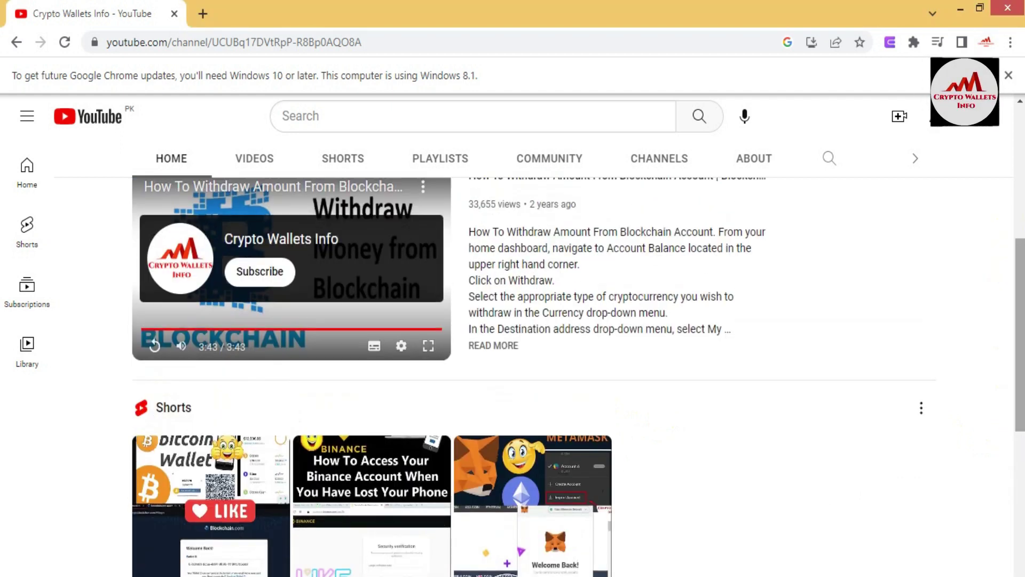
{"action": "left_click", "coordinate": [1009, 280]}
{"action": "scroll", "coordinate": [1009, 280], "scroll_direction": "up", "scroll_amount": 4}
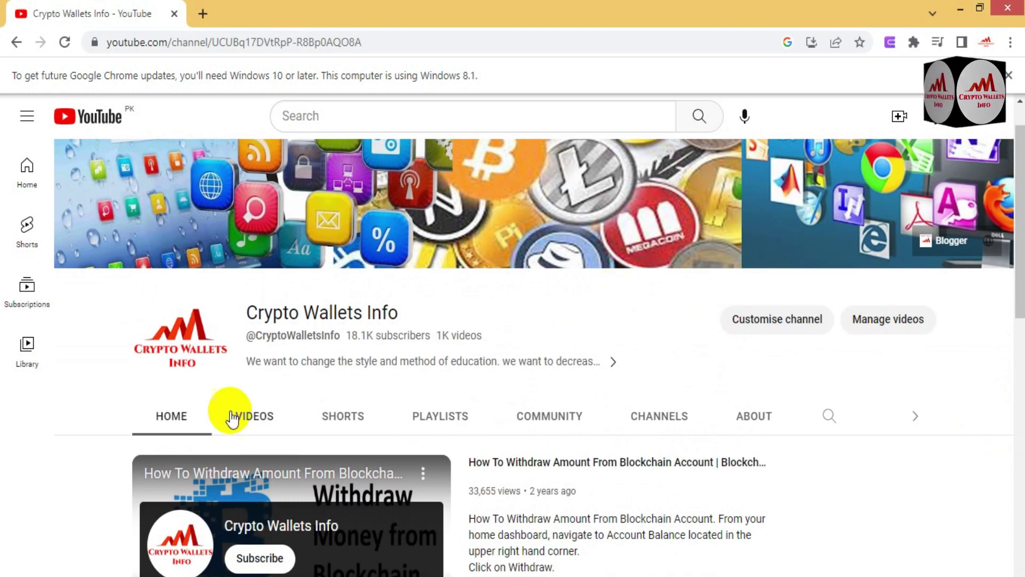
{"action": "left_click", "coordinate": [254, 419]}
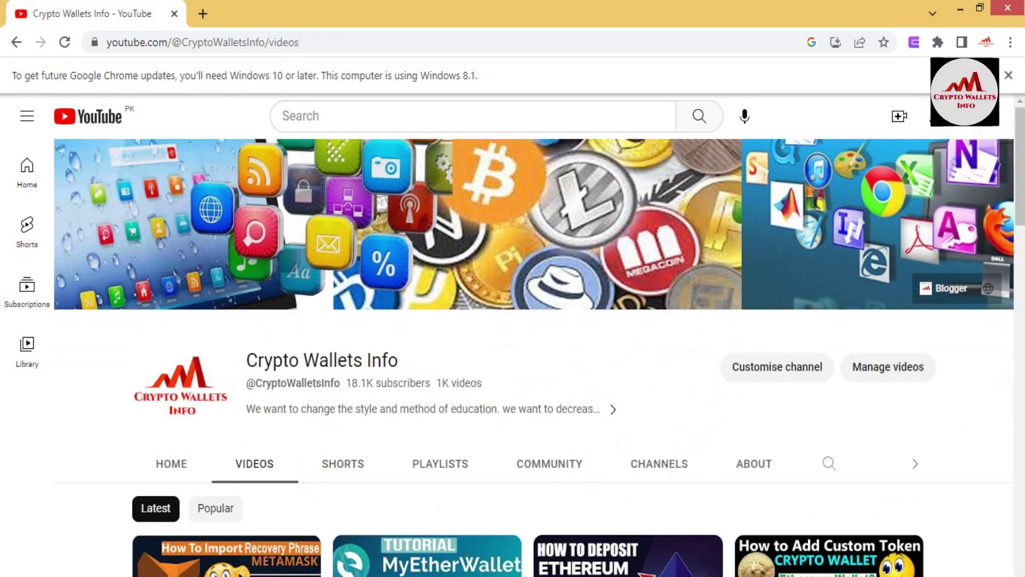
{"action": "scroll", "coordinate": [534, 320], "scroll_direction": "down", "scroll_amount": 5}
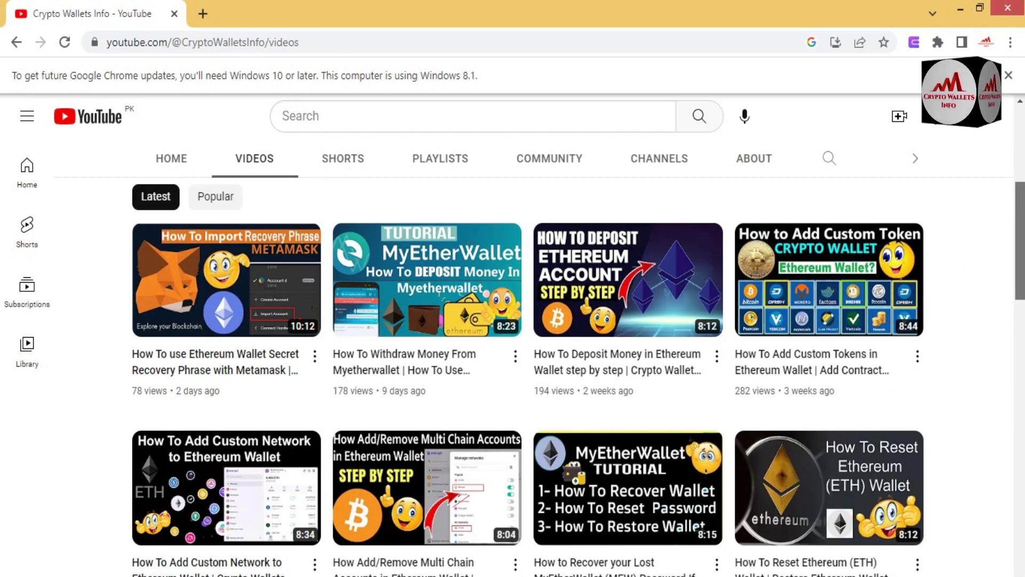
{"action": "scroll", "coordinate": [452, 271], "scroll_direction": "down", "scroll_amount": 1}
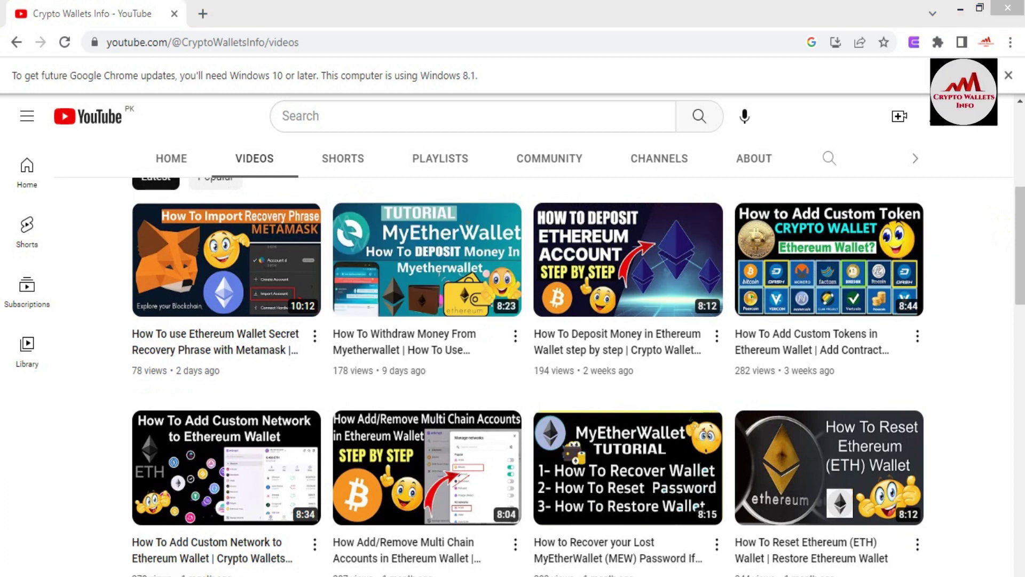
{"action": "scroll", "coordinate": [1018, 208], "scroll_direction": "up", "scroll_amount": 5}
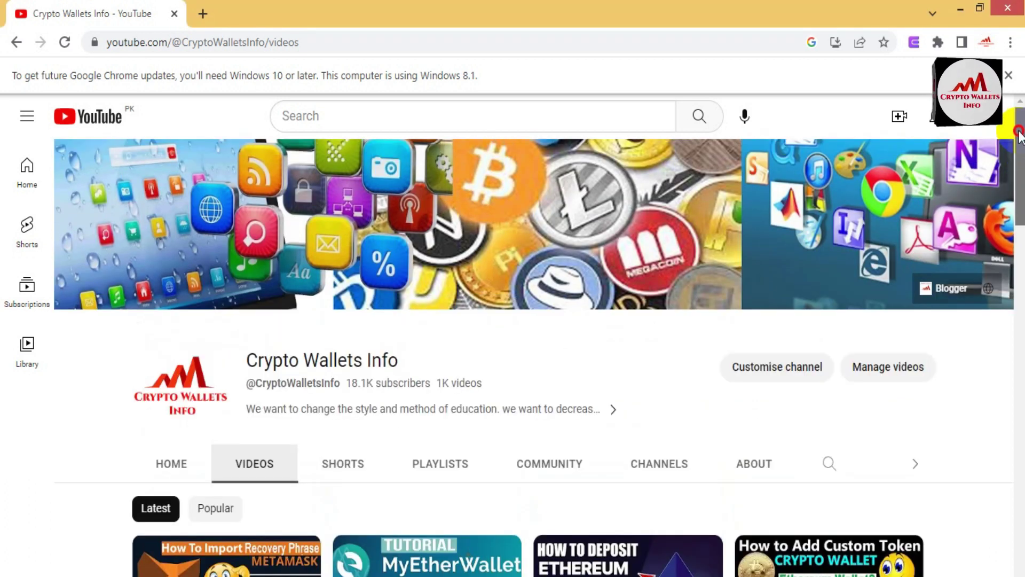
In a new tab, search Google for coinmarketcap using the suggested query
{"action": "left_click", "coordinate": [204, 14]}
{"action": "type", "text": "google"}
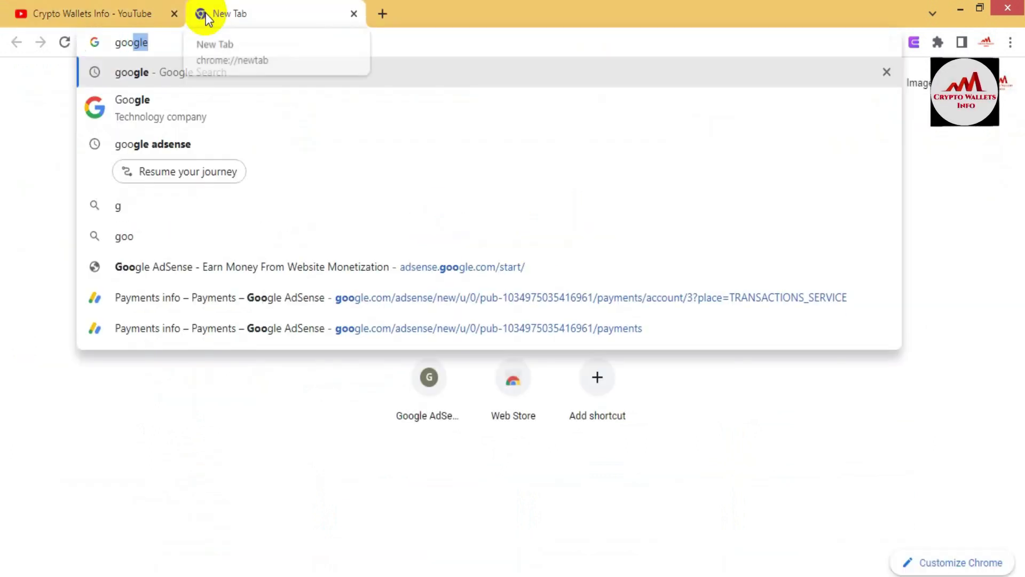
{"action": "left_click", "coordinate": [162, 72]}
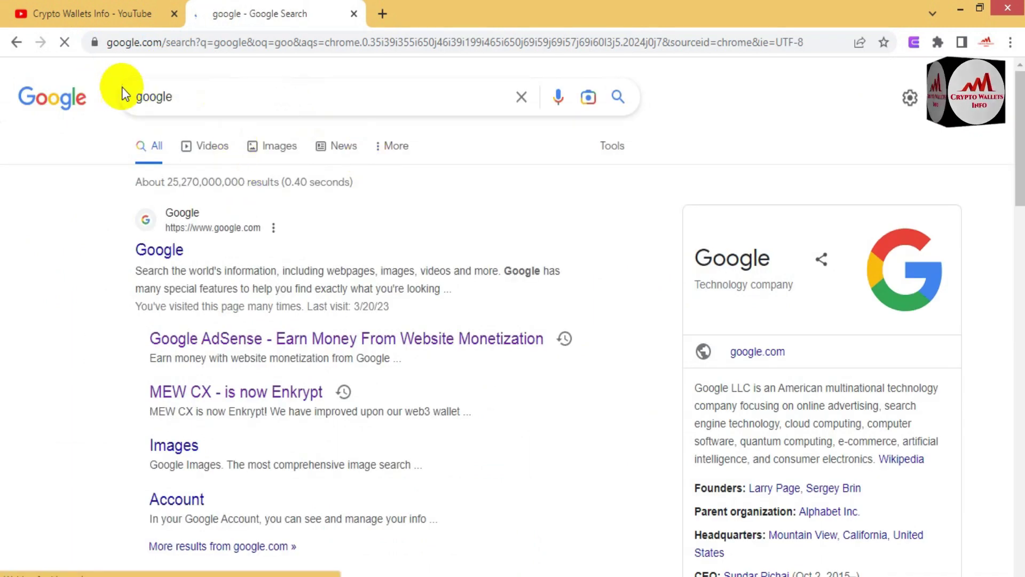
{"action": "left_click_drag", "start_coordinate": [197, 96], "coordinate": [94, 89]}
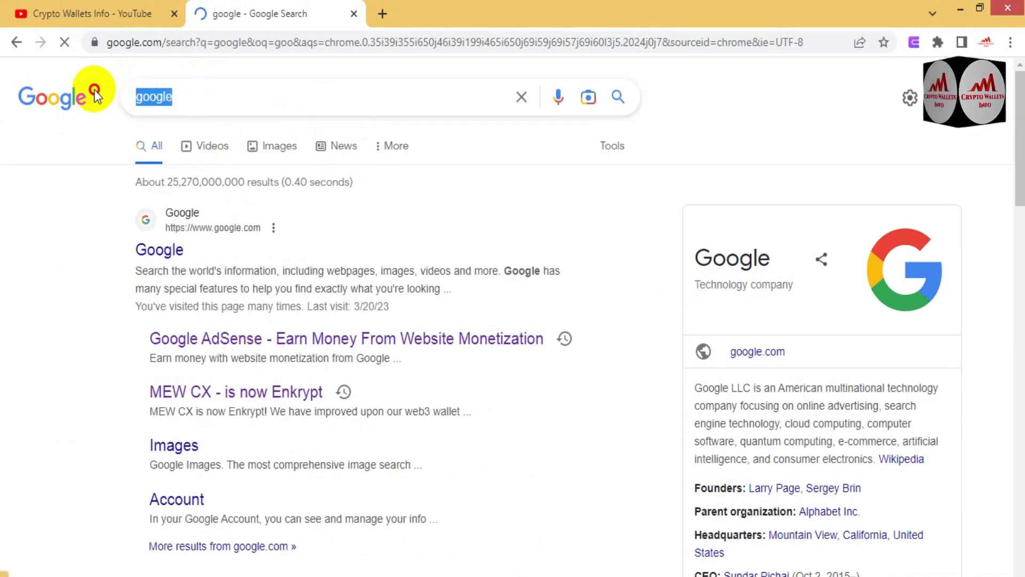
{"action": "type", "text": "coin"}
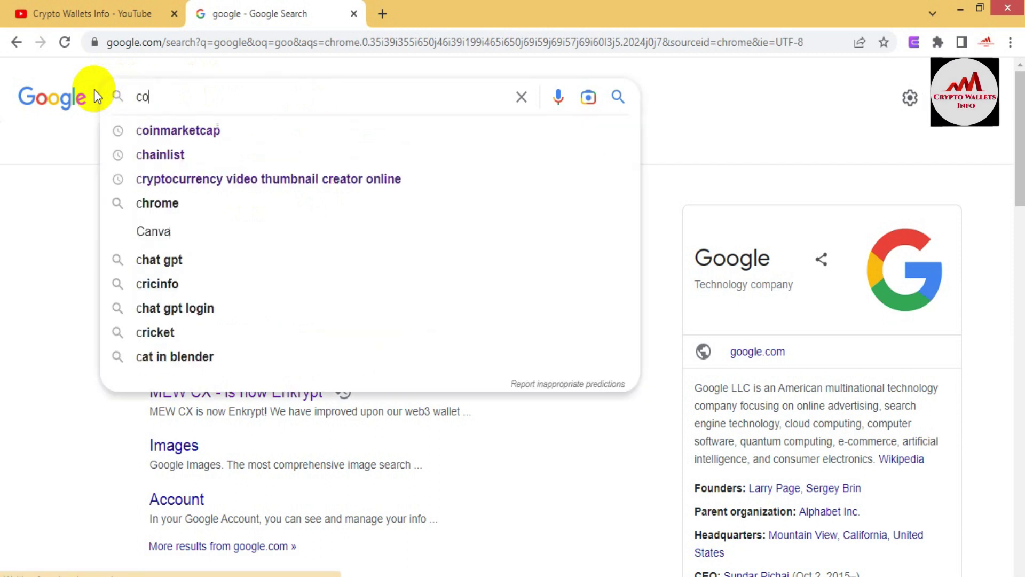
{"action": "left_click", "coordinate": [178, 133]}
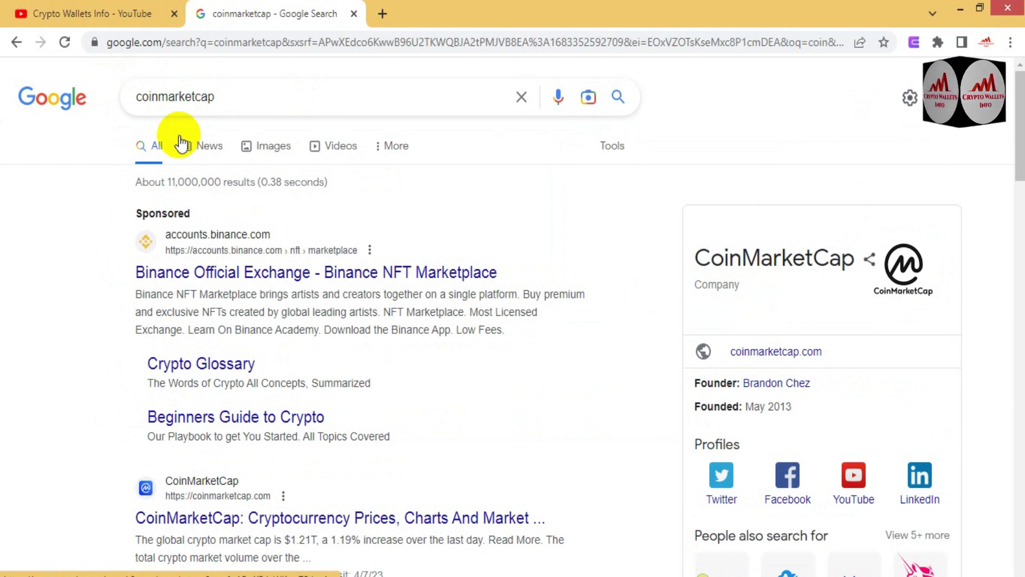
Open the CoinMarketCap search result in a new tab and switch to it
{"action": "right_click", "coordinate": [216, 517]}
{"action": "left_click", "coordinate": [261, 365]}
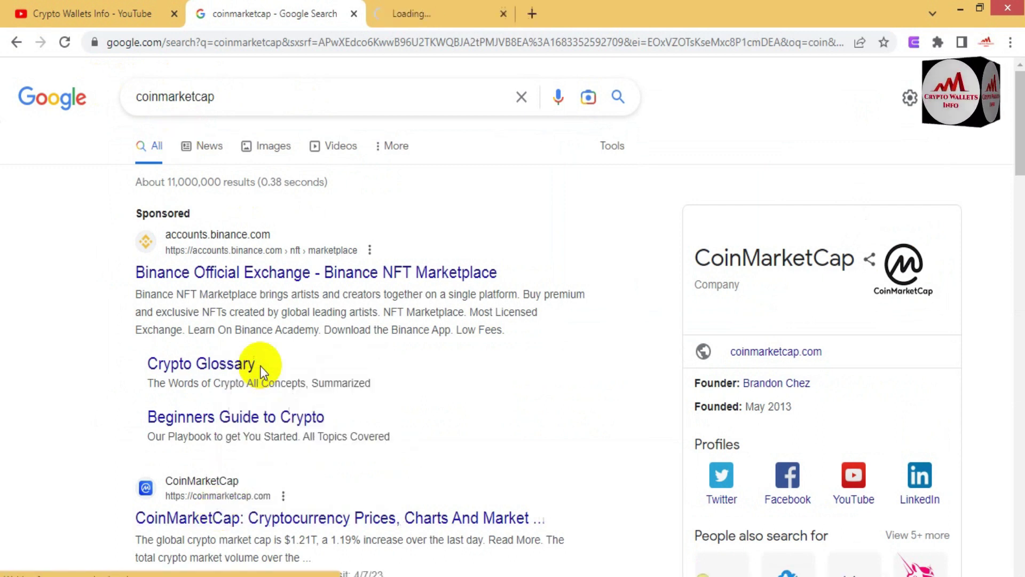
{"action": "left_click", "coordinate": [426, 16]}
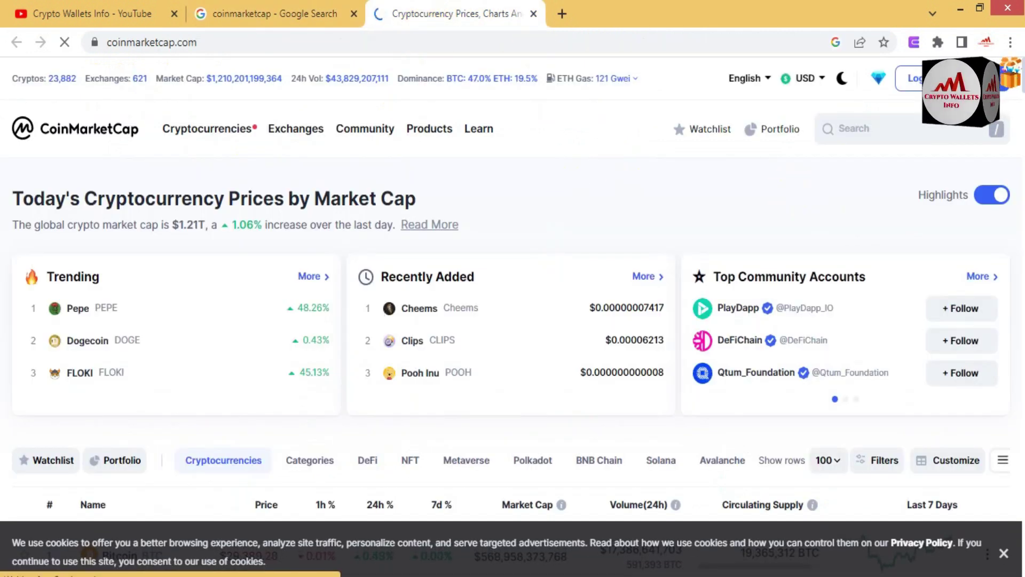
Search CoinMarketCap for 'pep' and open the Pepe (PEPE) price page
{"action": "left_click", "coordinate": [881, 128]}
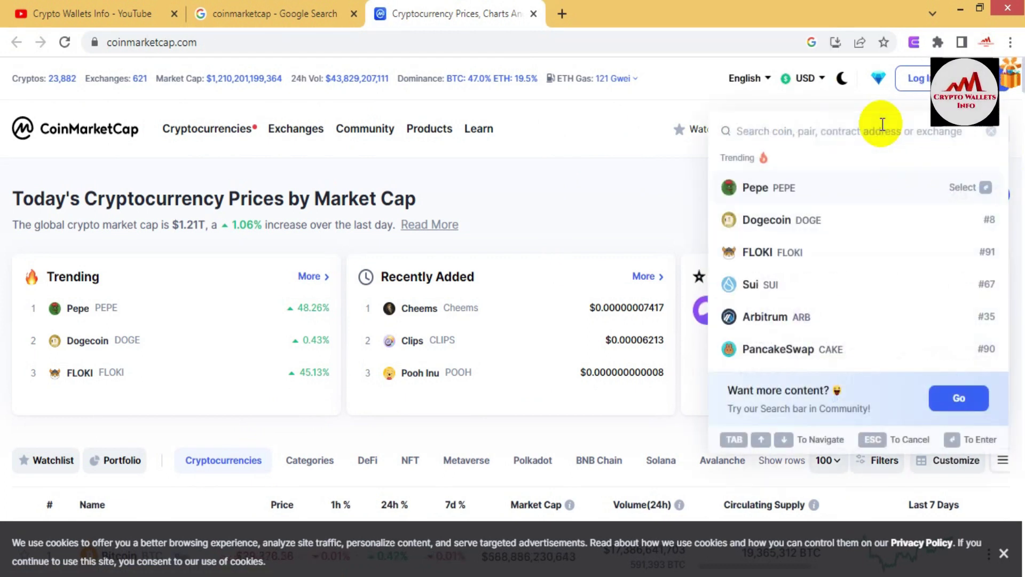
{"action": "type", "text": "p"}
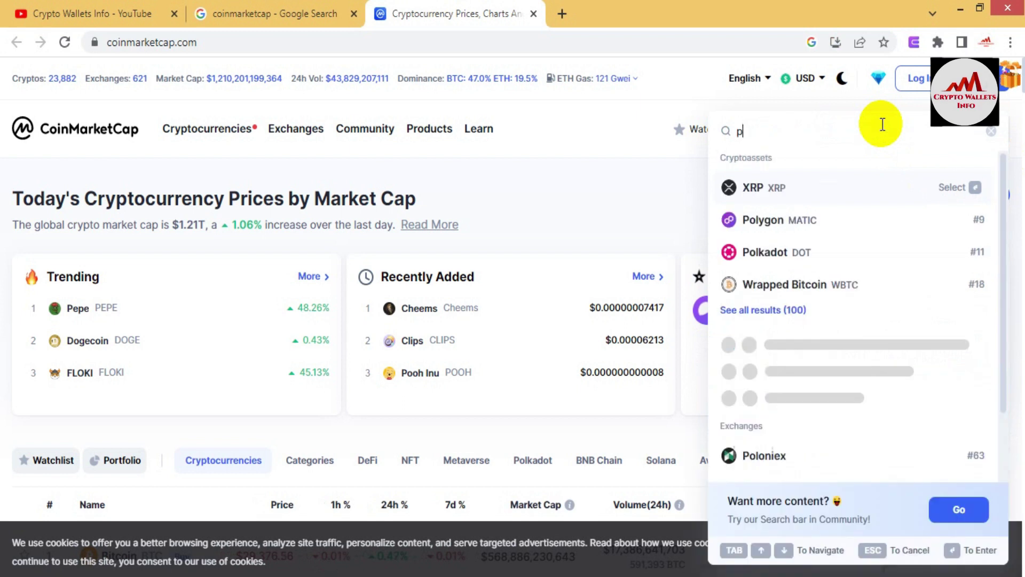
{"action": "type", "text": "ep"}
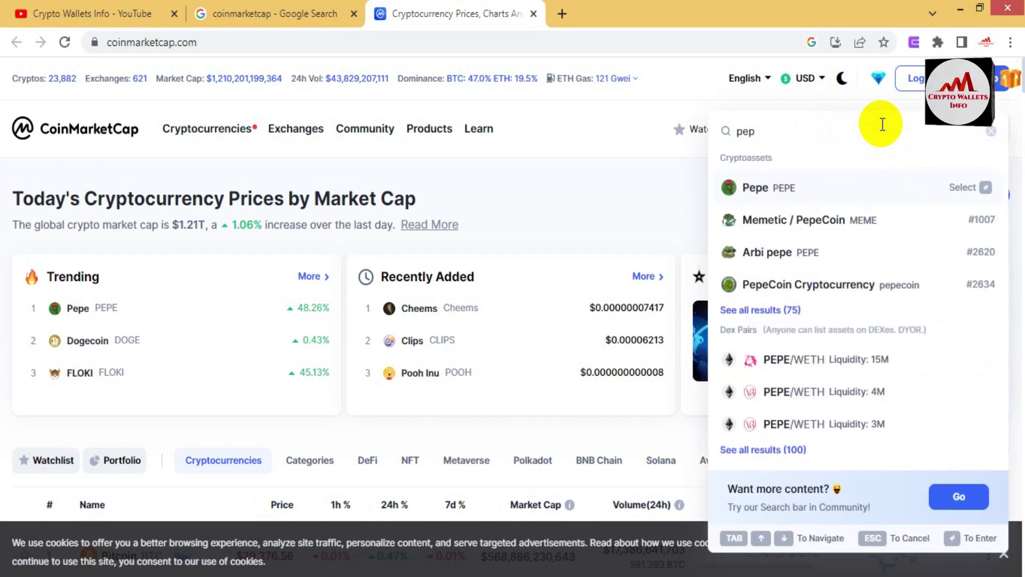
{"action": "left_click", "coordinate": [763, 190]}
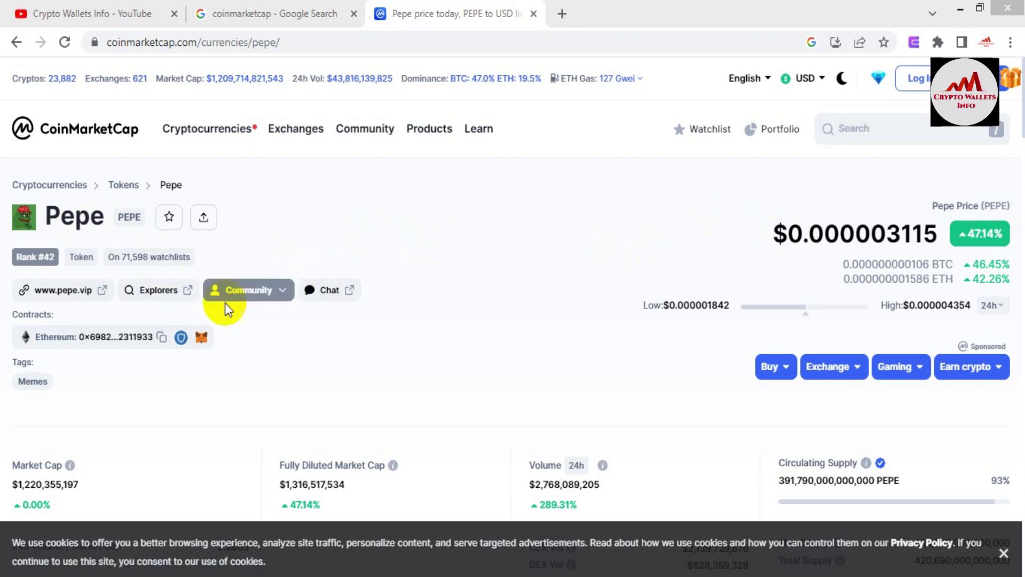
Go to unisat.io/download in a new tab via the 'un' address suggestion
{"action": "left_click", "coordinate": [559, 17]}
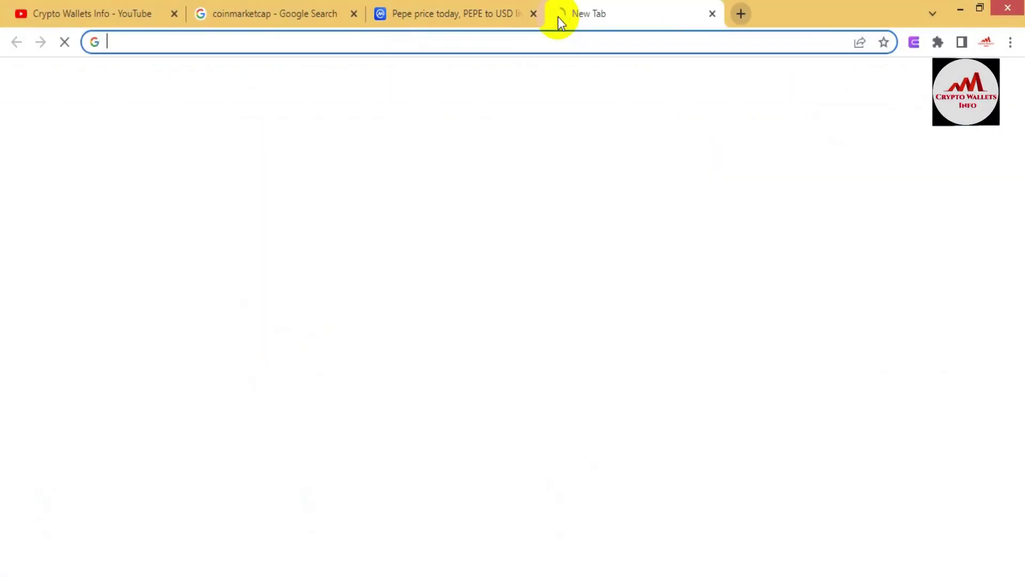
{"action": "left_click", "coordinate": [447, 37]}
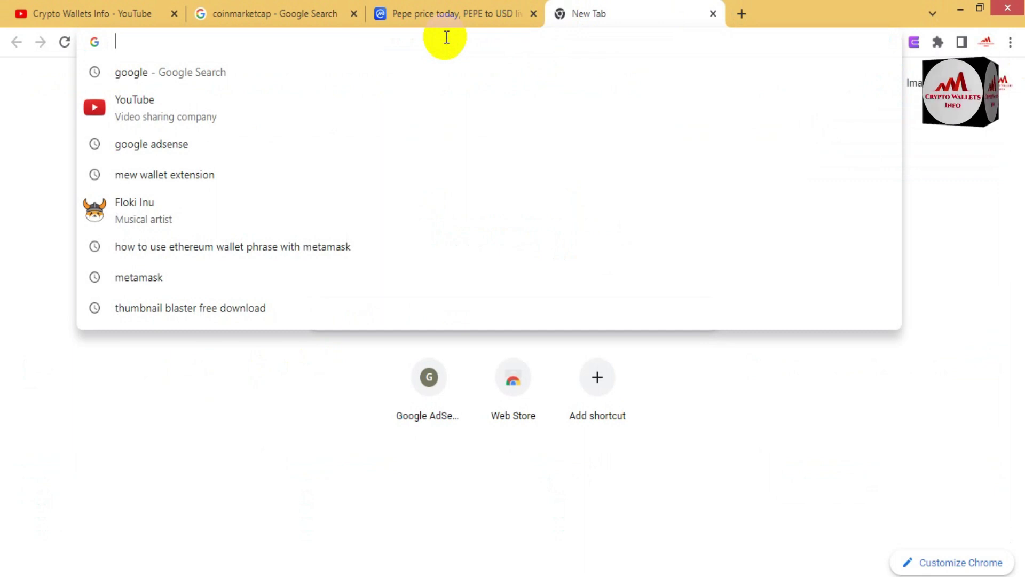
{"action": "type", "text": "un"}
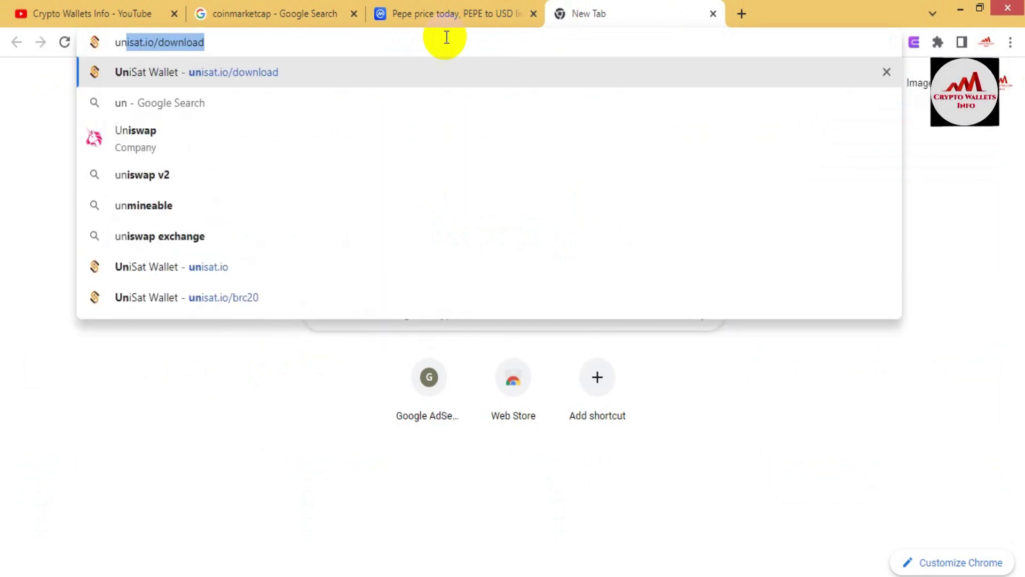
{"action": "left_click", "coordinate": [154, 80]}
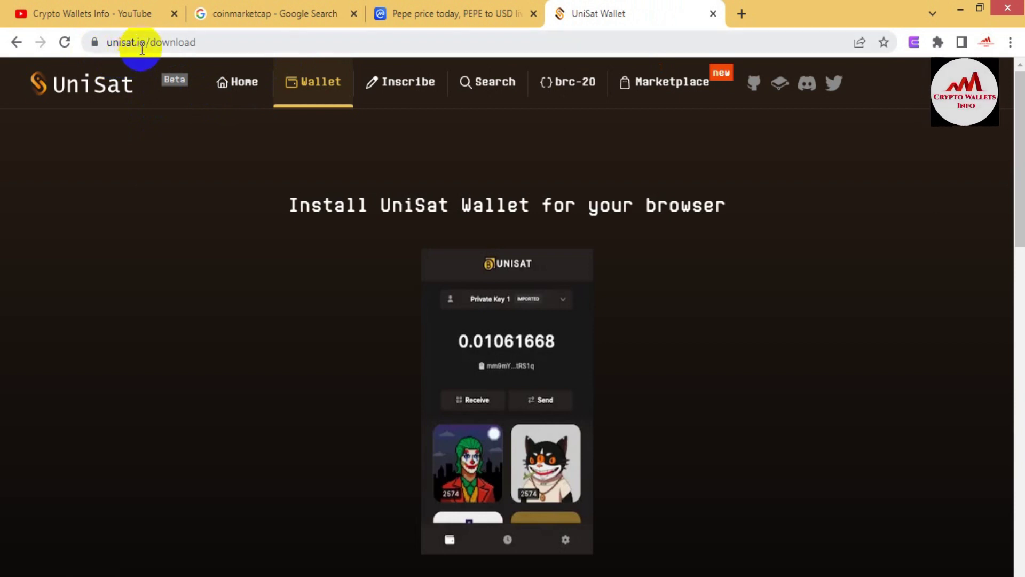
Look over the download page's Chrome Store and Github install options
{"action": "left_click_drag", "start_coordinate": [147, 43], "coordinate": [111, 50]}
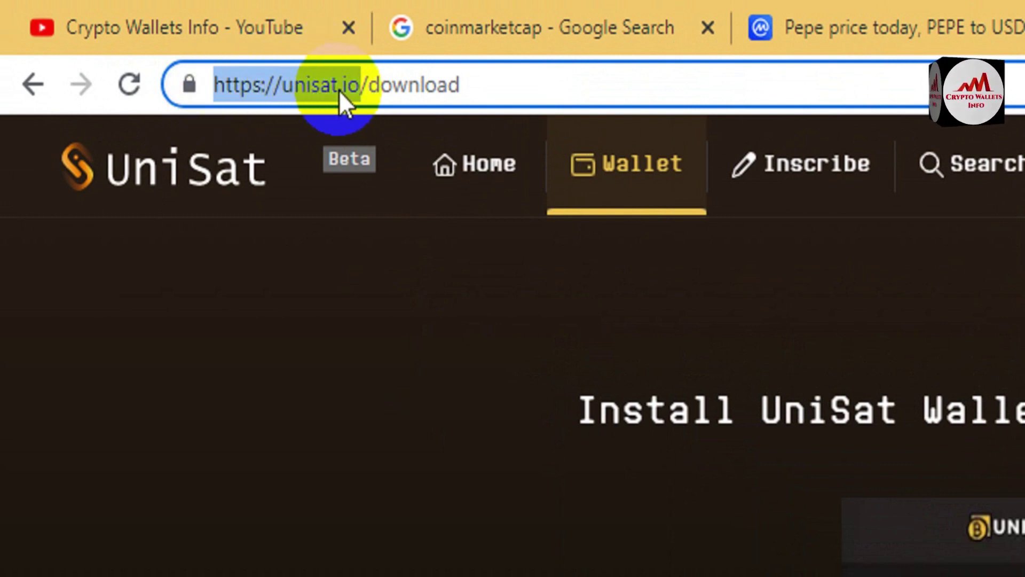
{"action": "left_click", "coordinate": [489, 84]}
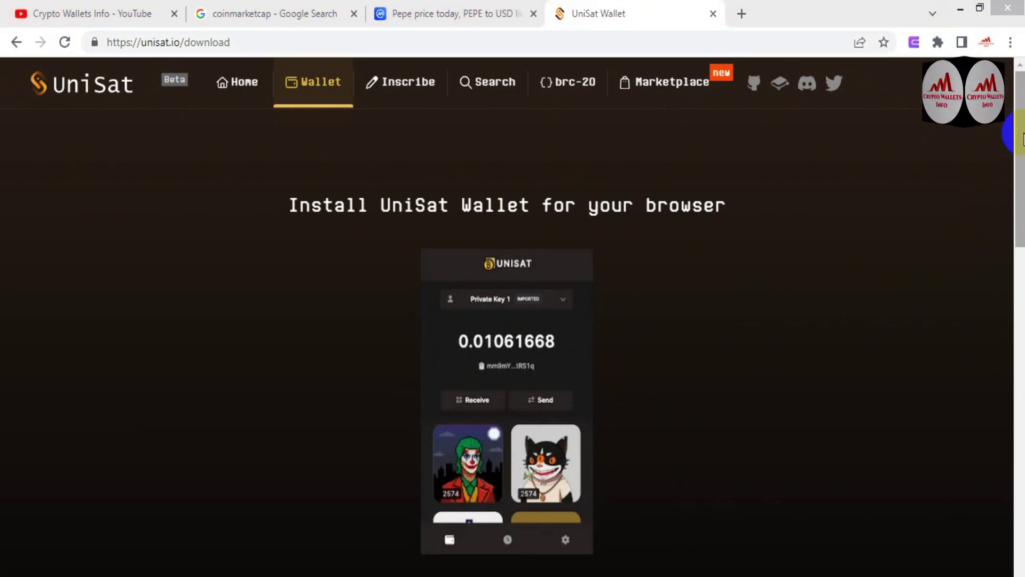
{"action": "scroll", "coordinate": [1021, 140], "scroll_direction": "down", "scroll_amount": 10}
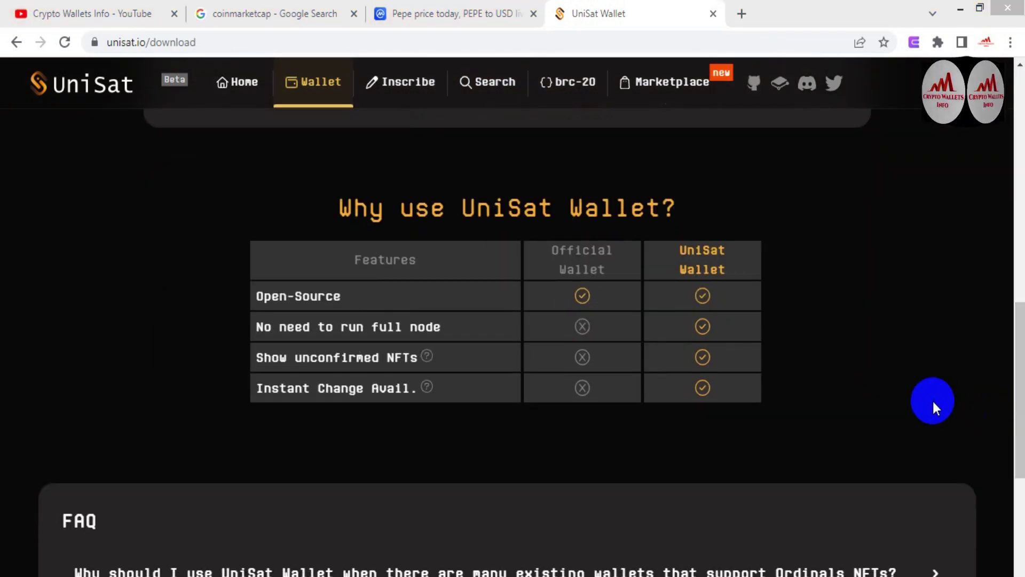
{"action": "left_click_drag", "start_coordinate": [1021, 357], "coordinate": [1022, 377]}
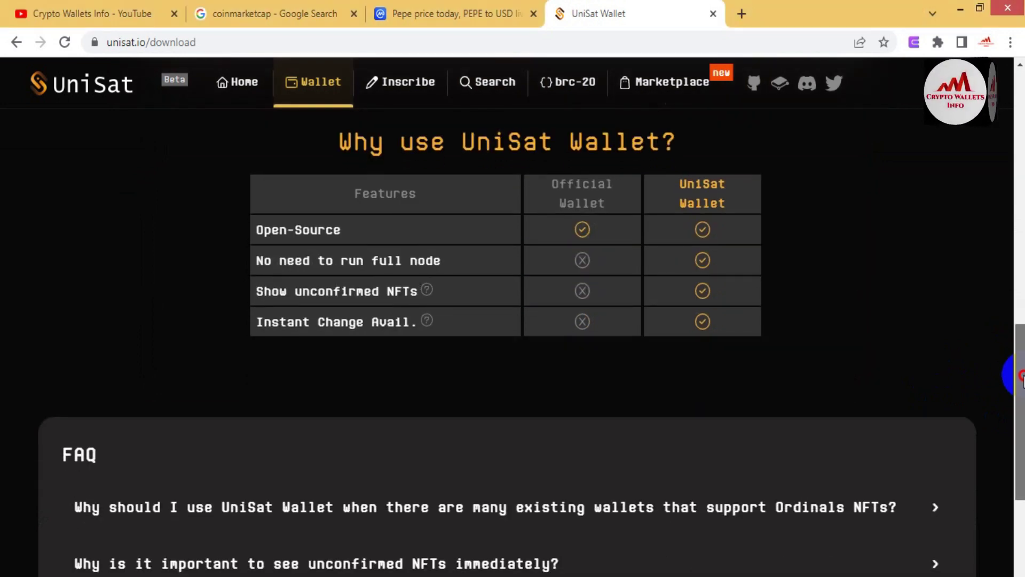
{"action": "left_click_drag", "start_coordinate": [1021, 376], "coordinate": [1021, 242]}
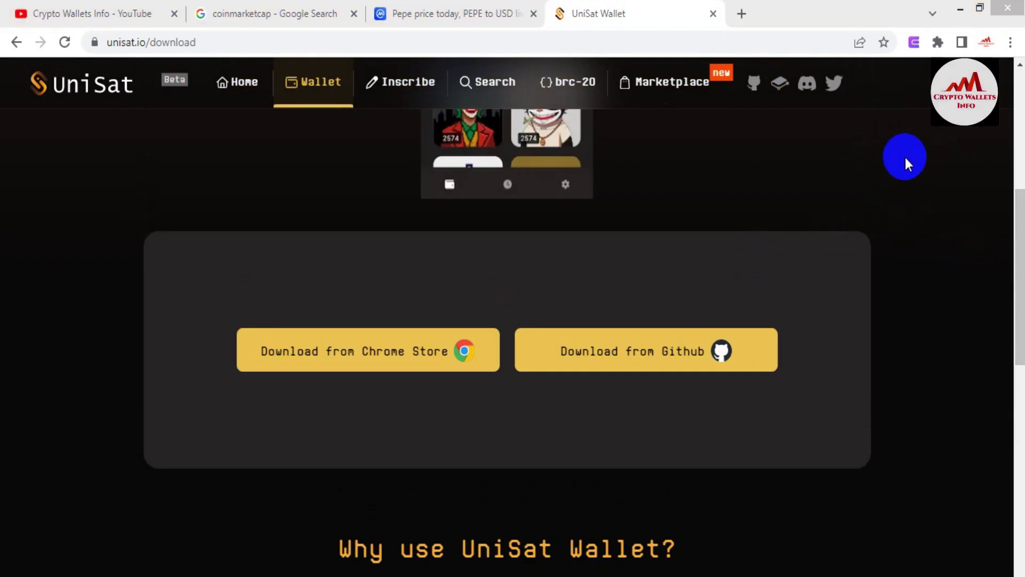
{"action": "left_click_drag", "start_coordinate": [1017, 267], "coordinate": [1017, 148]}
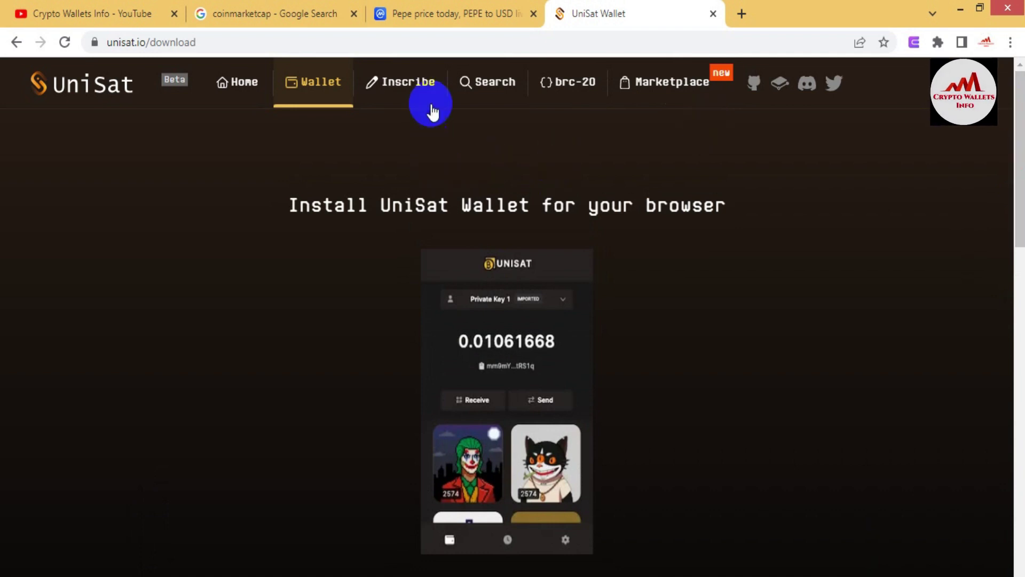
Go to UniSat's brc-20 page and scroll through tokens like ordi, meme, punk and pepe
{"action": "left_click", "coordinate": [573, 85]}
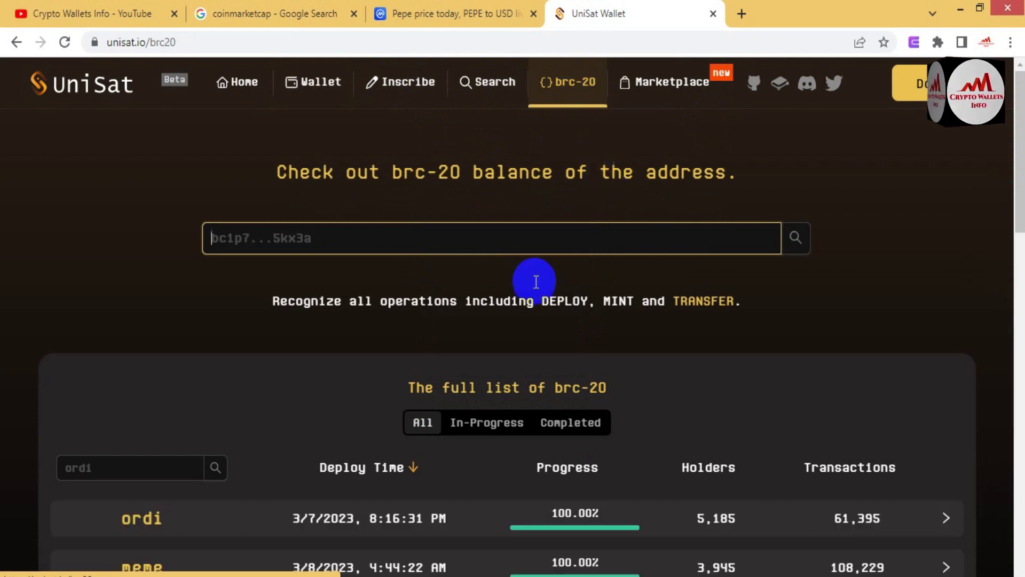
{"action": "scroll", "coordinate": [1021, 131], "scroll_direction": "down", "scroll_amount": 10}
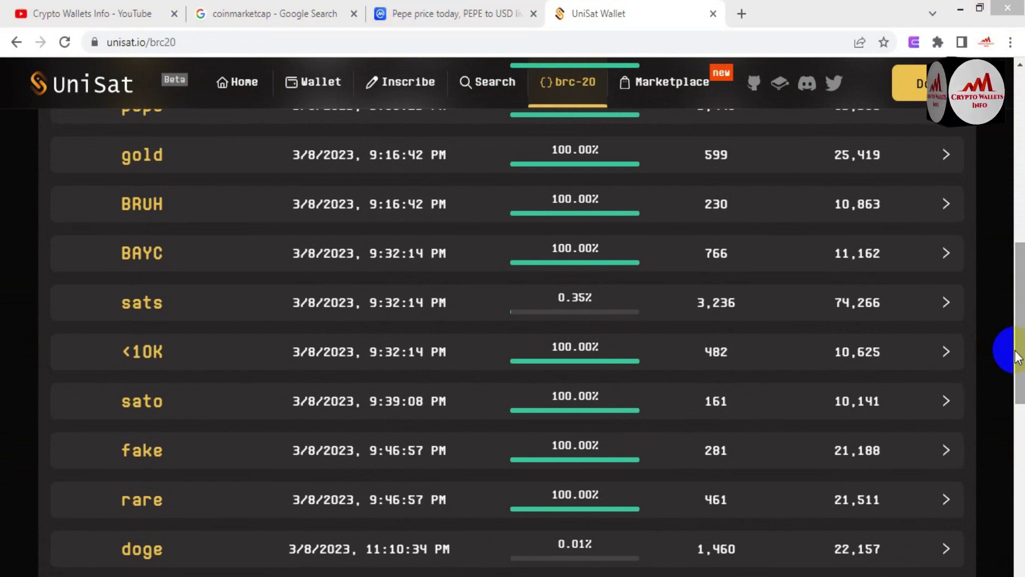
{"action": "scroll", "coordinate": [1020, 339], "scroll_direction": "up", "scroll_amount": 4}
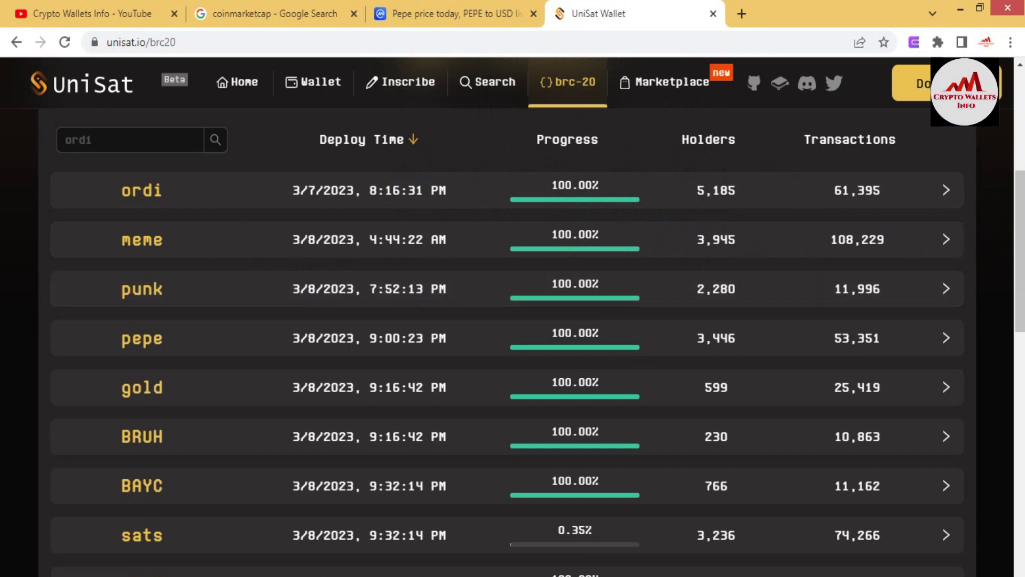
{"action": "left_click_drag", "start_coordinate": [1019, 225], "coordinate": [1017, 147]}
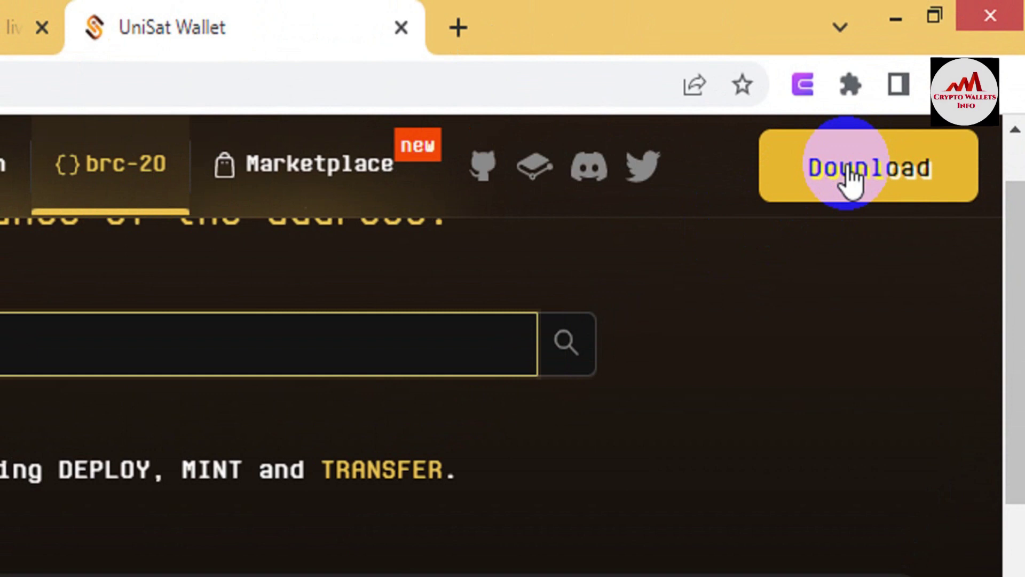
From UniSat's Download page, follow 'Download from Chrome Store' to the UniSat Wallet listing
{"action": "left_click", "coordinate": [847, 165]}
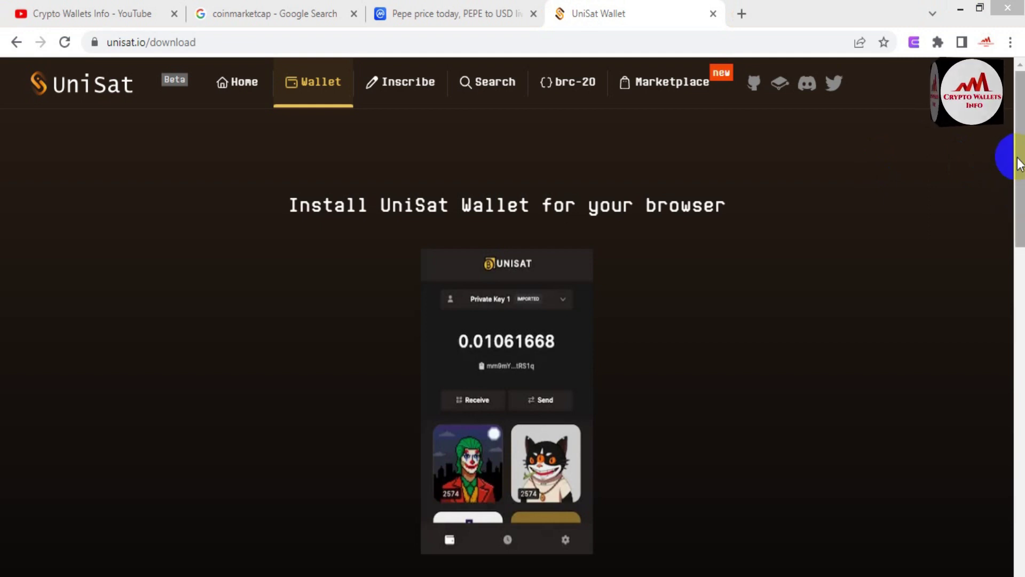
{"action": "scroll", "coordinate": [1020, 219], "scroll_direction": "down", "scroll_amount": 3}
{"action": "scroll", "coordinate": [1018, 216], "scroll_direction": "down", "scroll_amount": 5}
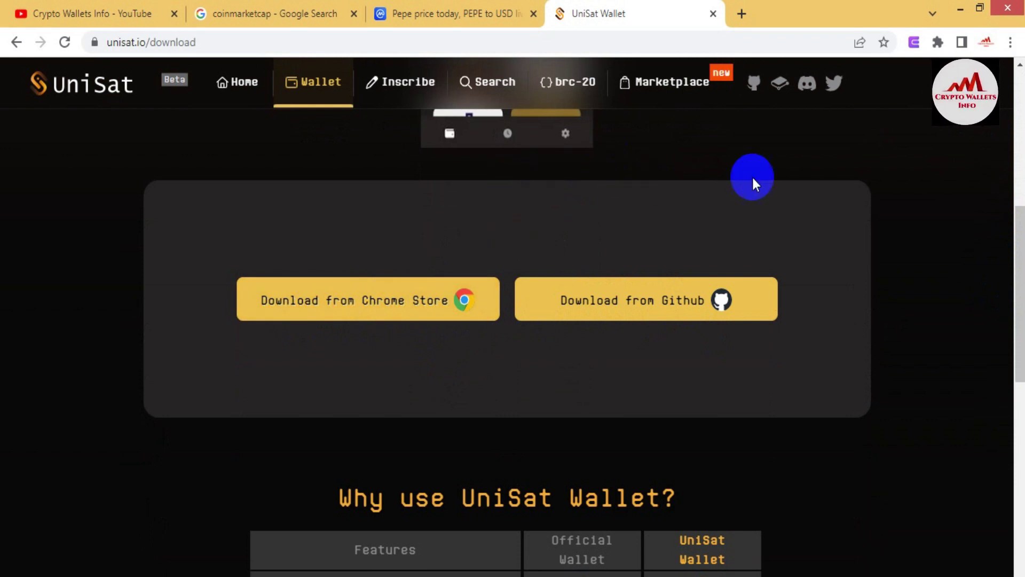
{"action": "scroll", "coordinate": [1009, 321], "scroll_direction": "down", "scroll_amount": 3}
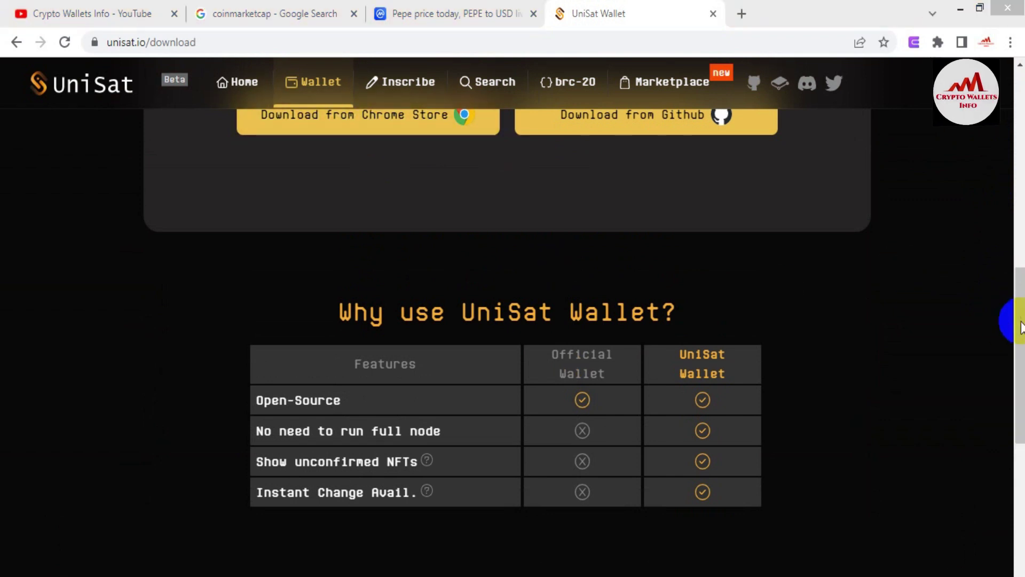
{"action": "scroll", "coordinate": [1006, 299], "scroll_direction": "up", "scroll_amount": 3}
{"action": "left_click", "coordinate": [446, 271]}
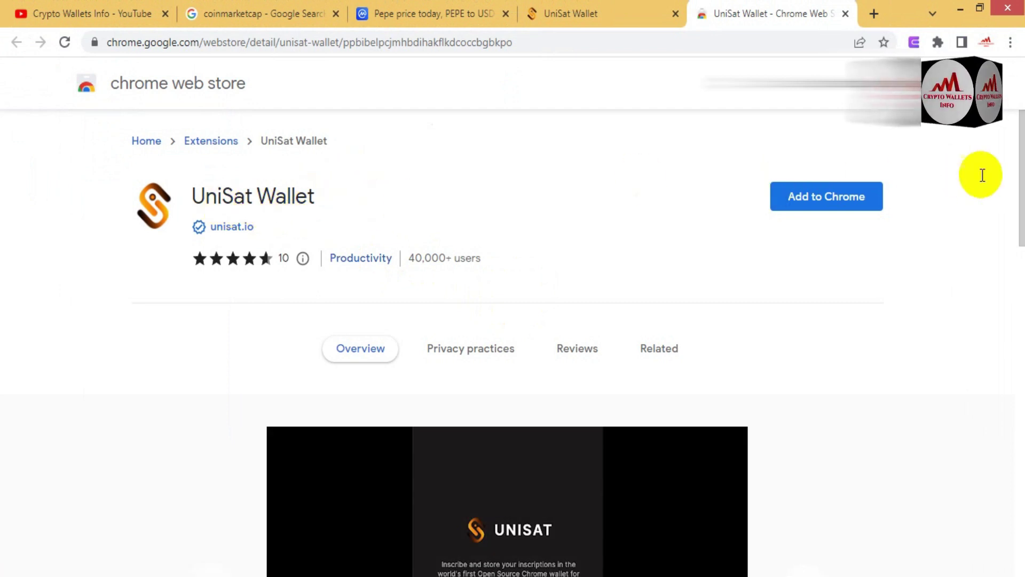
Add UniSat Wallet to Chrome, pin it to the toolbar, and launch it
{"action": "left_click", "coordinate": [835, 202]}
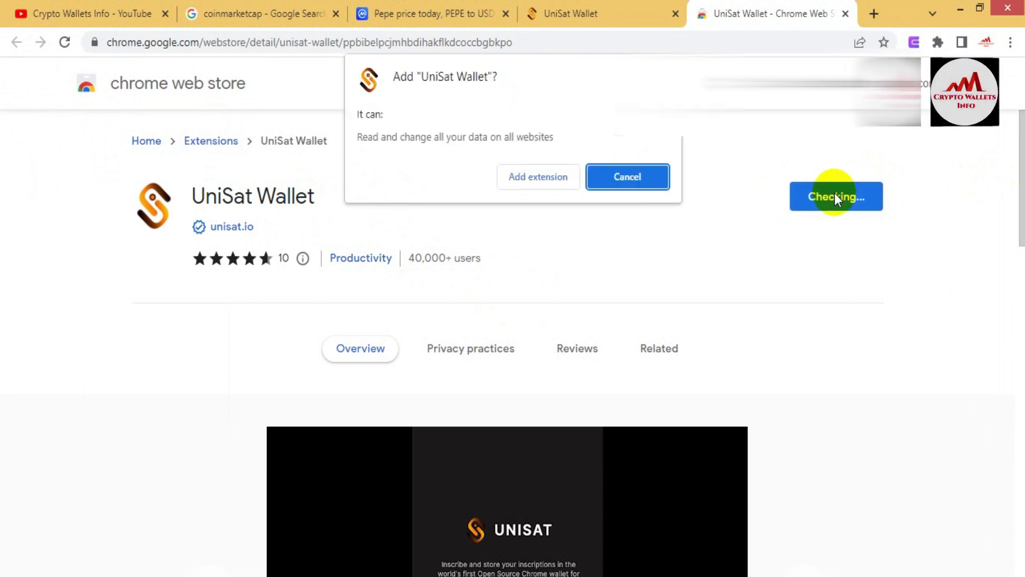
{"action": "left_click", "coordinate": [533, 176]}
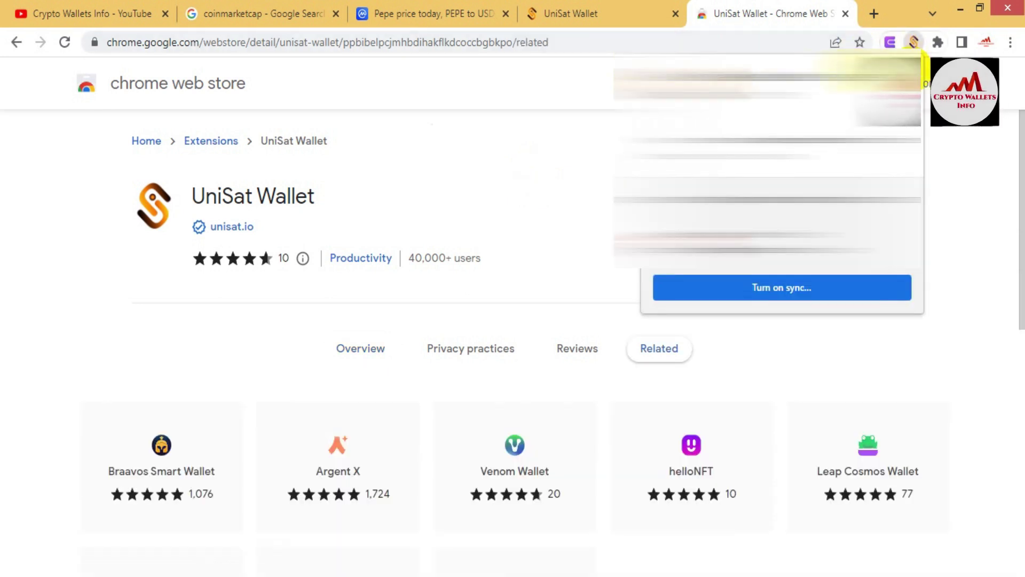
{"action": "left_click", "coordinate": [938, 42]}
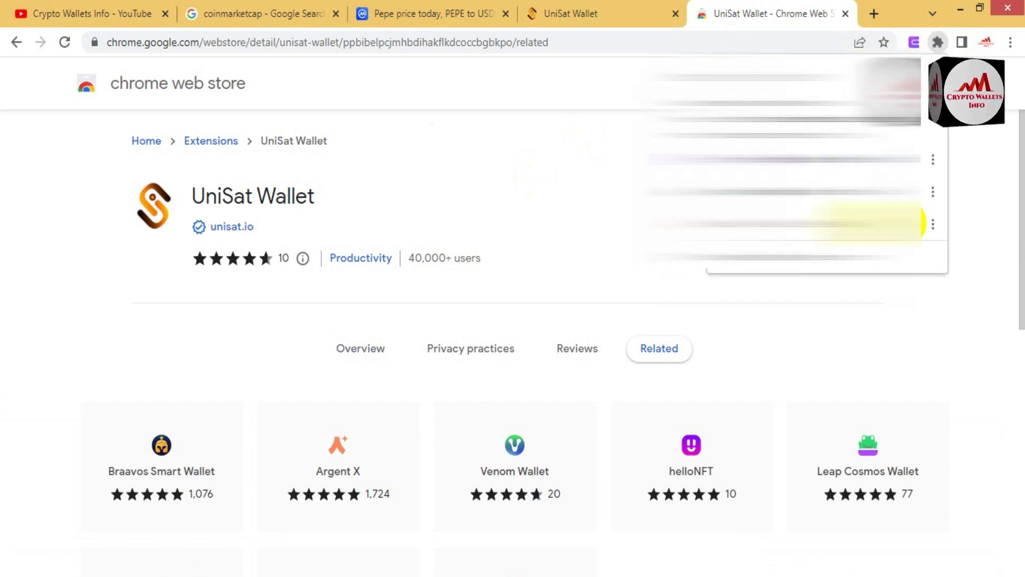
{"action": "left_click", "coordinate": [923, 223]}
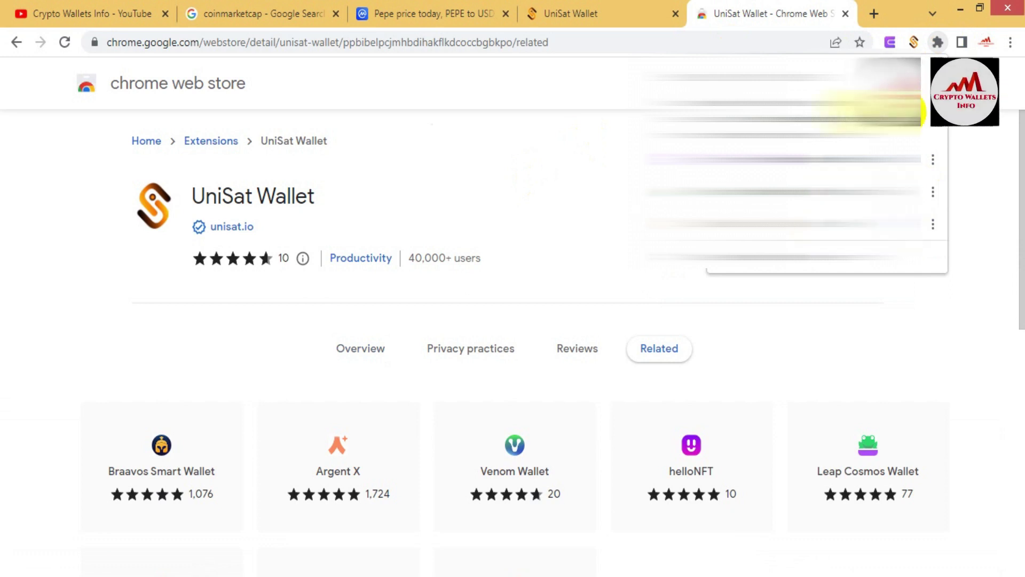
{"action": "left_click", "coordinate": [914, 42]}
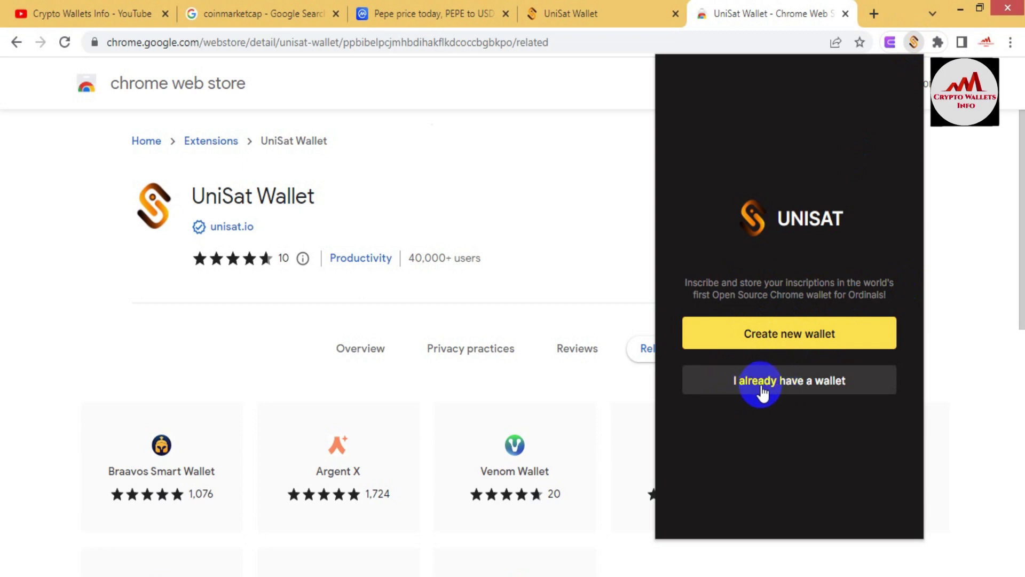
Create a new wallet with a confirmed unlock password and copy the 12-word recovery phrase
{"action": "left_click", "coordinate": [769, 341]}
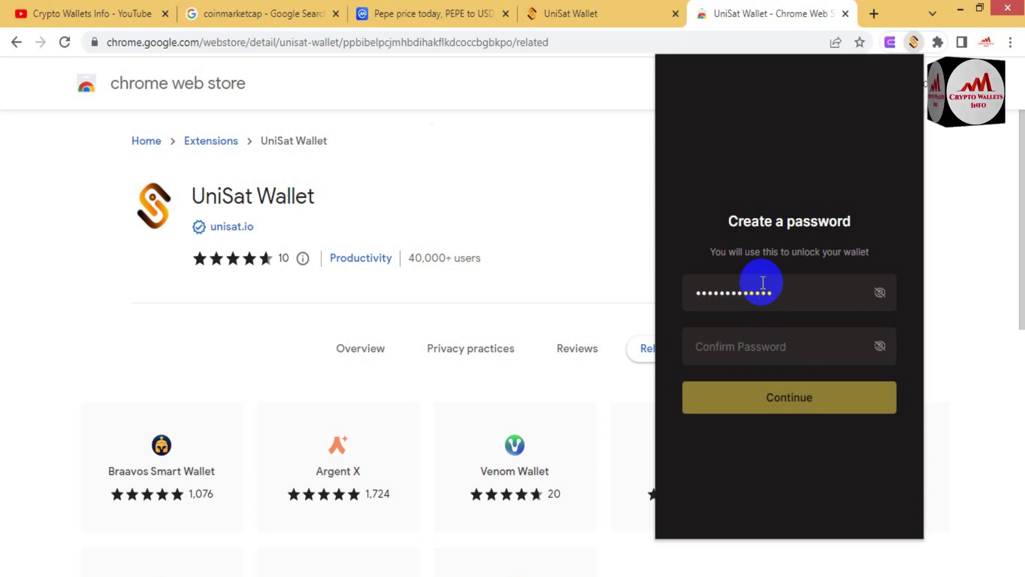
{"action": "left_click", "coordinate": [753, 347]}
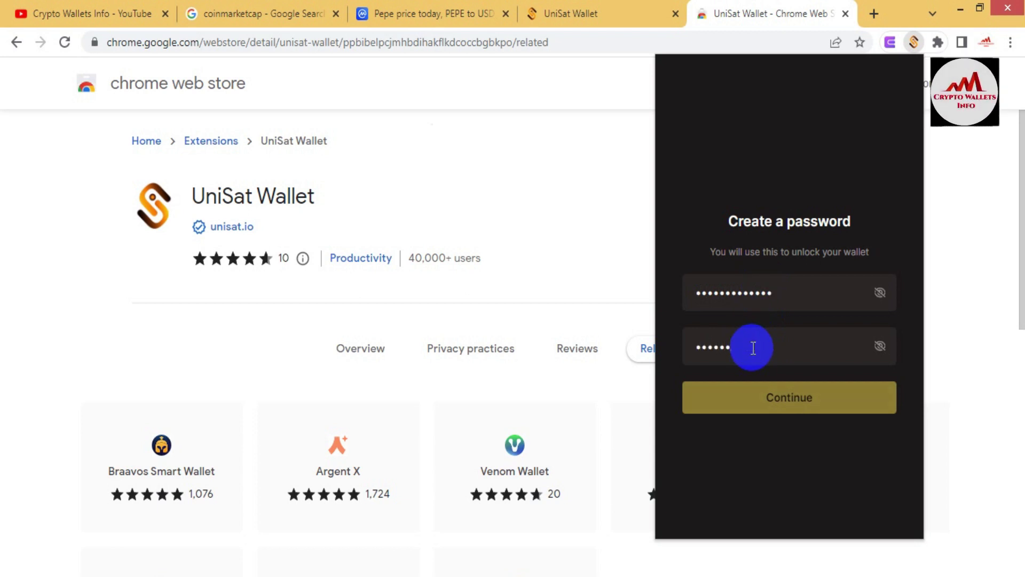
{"action": "type", "text": "•••••••••••••"}
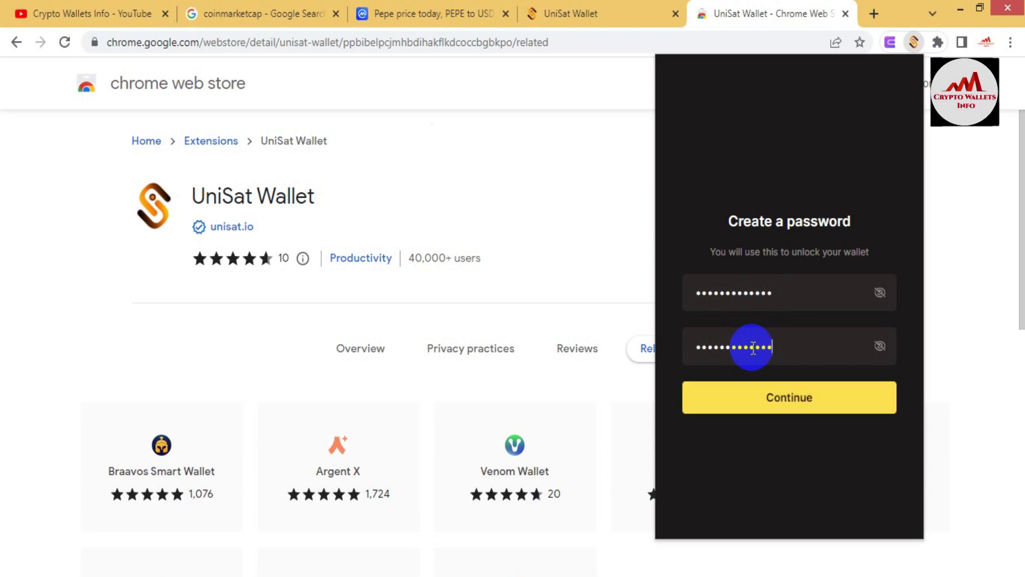
{"action": "left_click", "coordinate": [778, 396]}
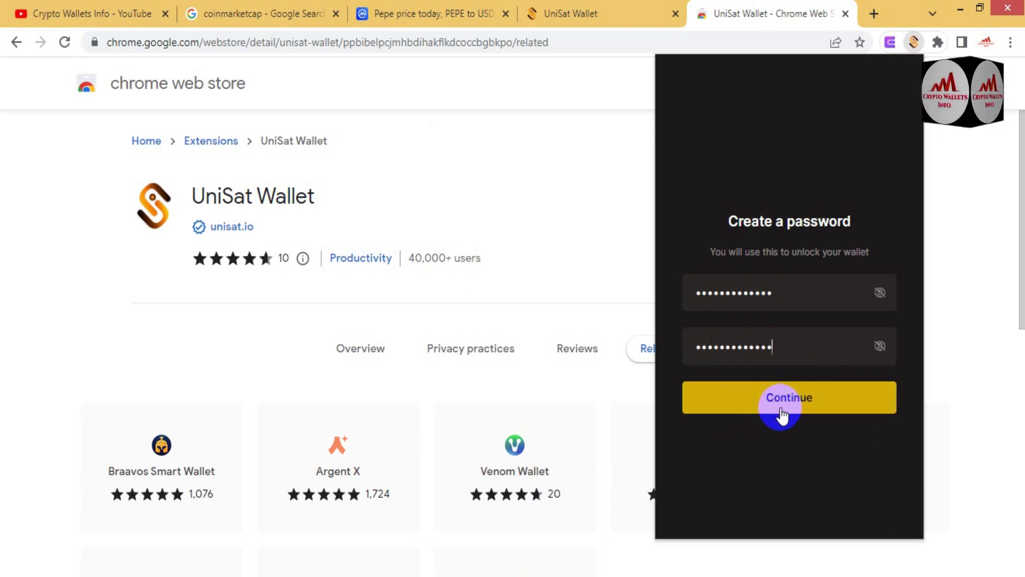
{"action": "left_click", "coordinate": [781, 412]}
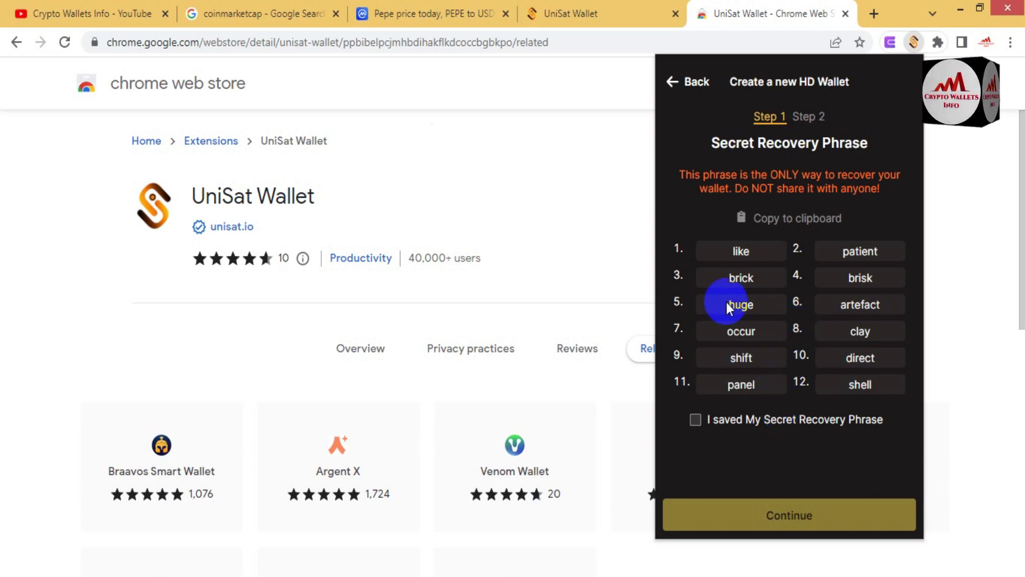
{"action": "left_click", "coordinate": [776, 229]}
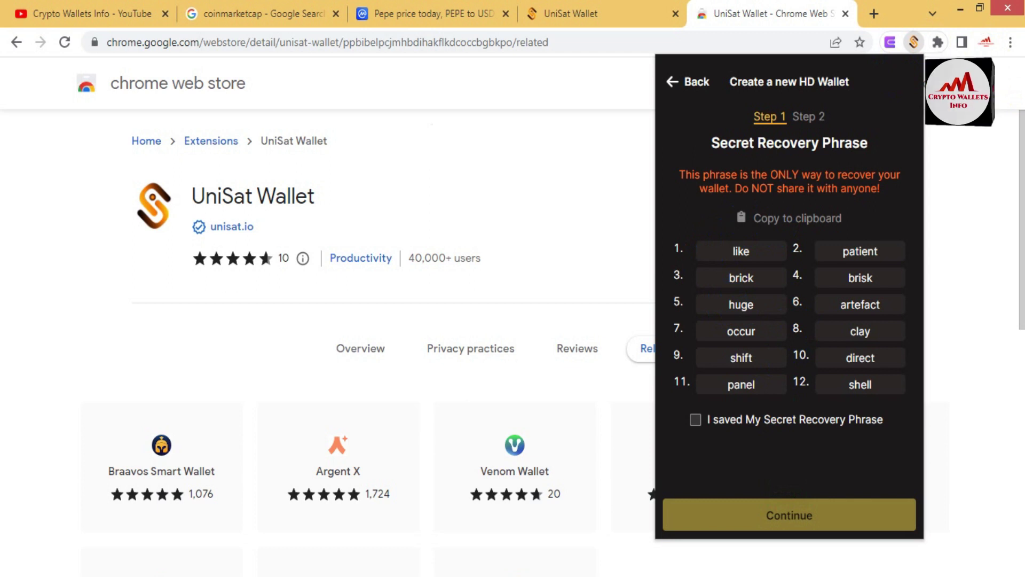
Paste the recovery phrase into a new Notepad document, then return to the wallet setup
{"action": "mouse_move", "coordinate": [1014, 70]}
{"action": "left_click", "coordinate": [998, 147]}
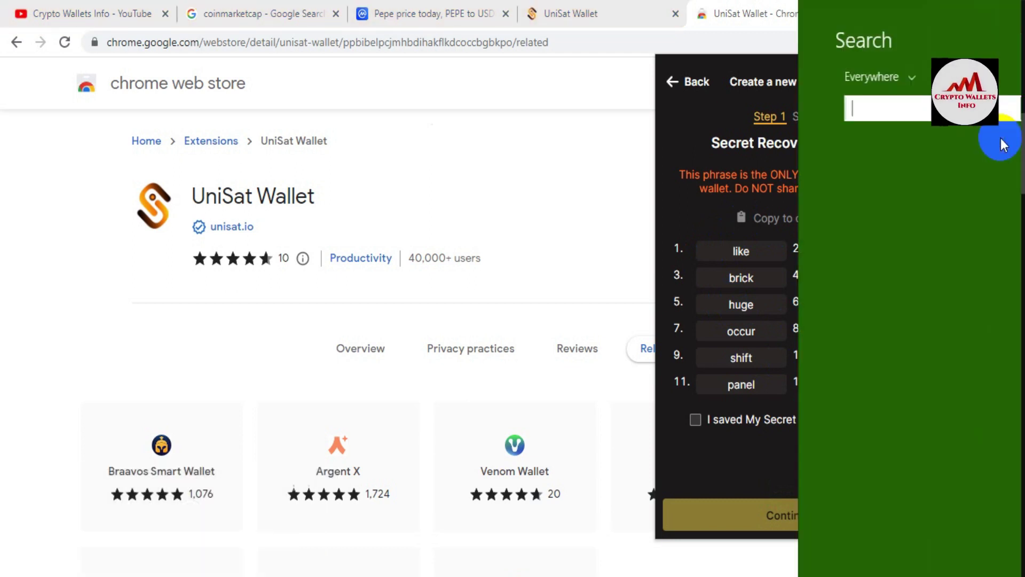
{"action": "type", "text": "no"}
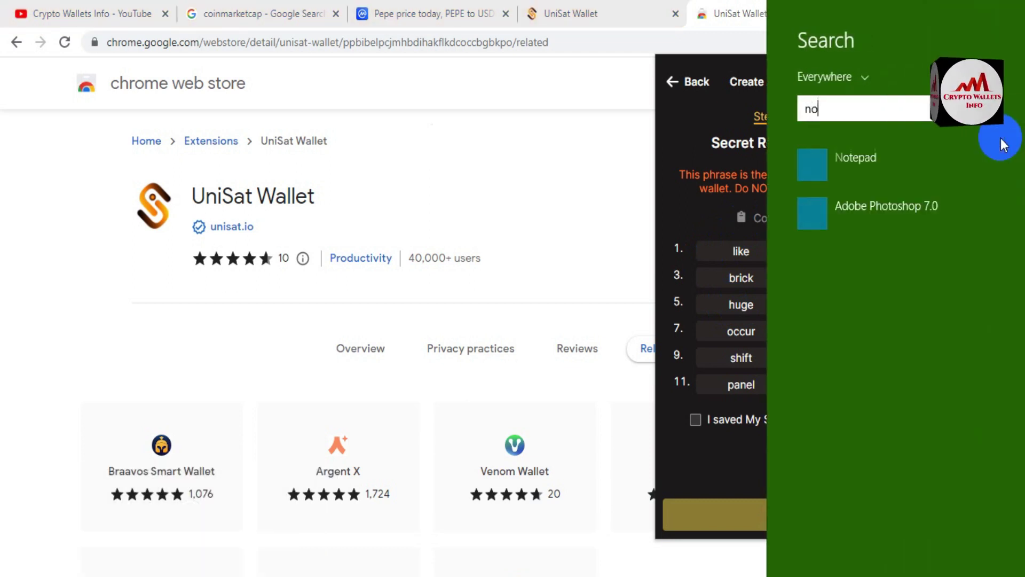
{"action": "type", "text": "te"}
{"action": "left_click", "coordinate": [902, 145]}
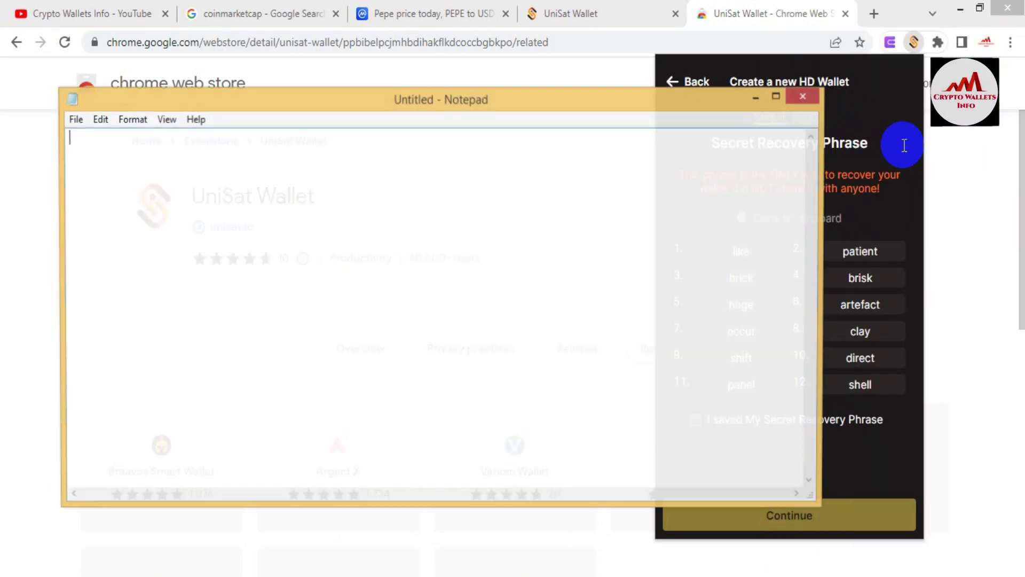
{"action": "key", "text": "ctrl+v"}
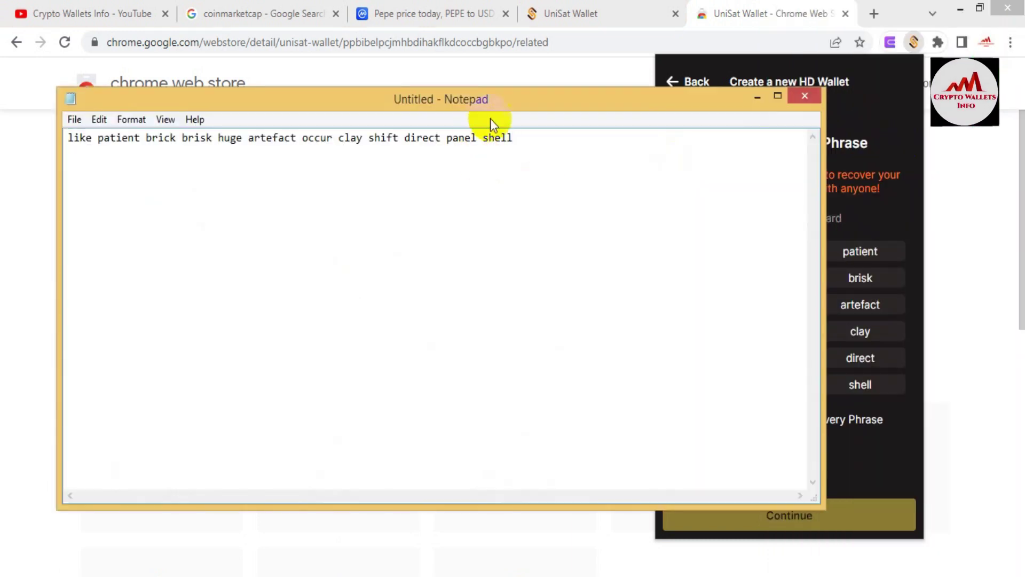
{"action": "left_click_drag", "start_coordinate": [509, 104], "coordinate": [637, 106]}
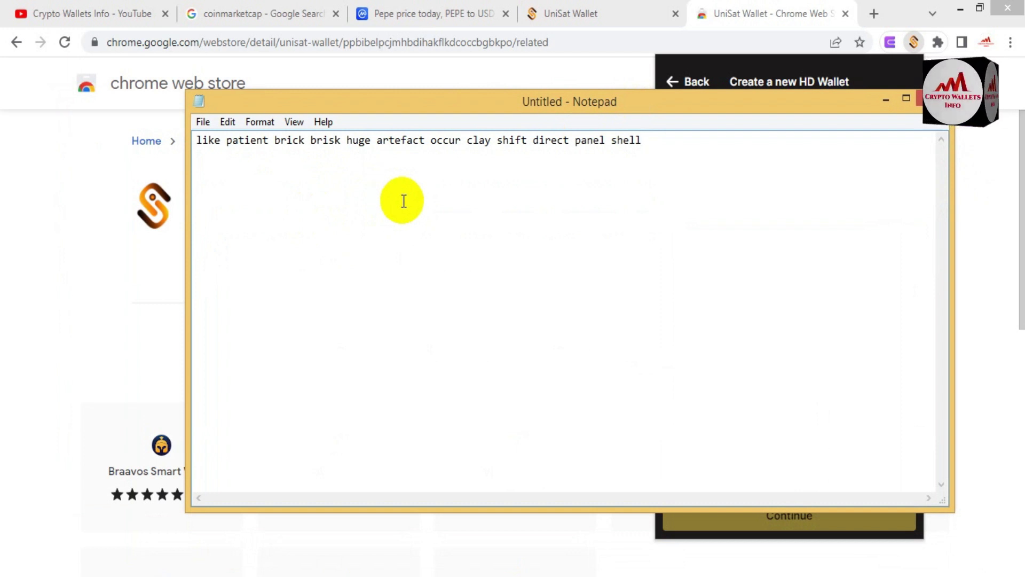
{"action": "left_click", "coordinate": [787, 91]}
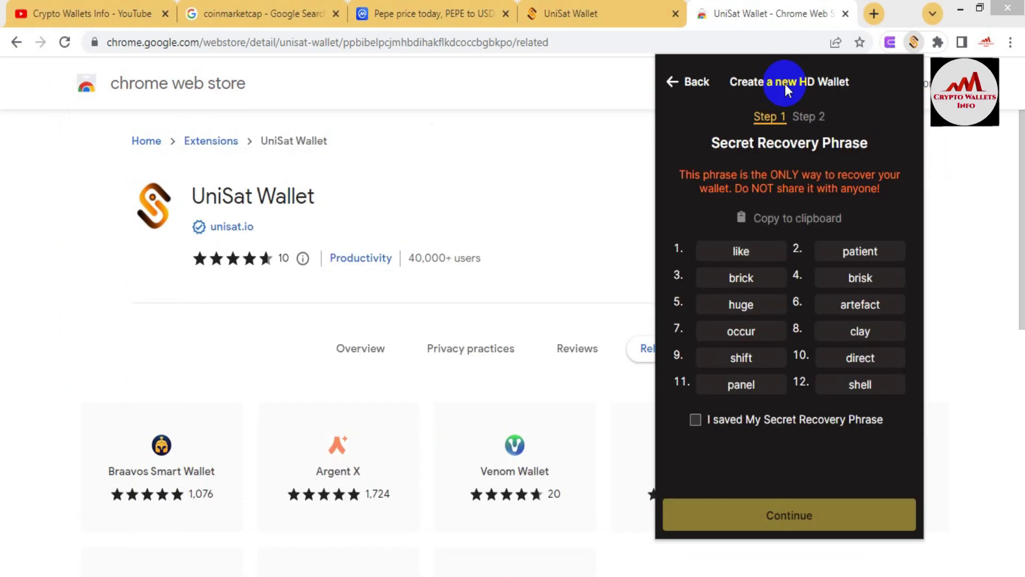
Tick 'I saved My Secret Recovery Phrase' and continue to Step 2
{"action": "left_click", "coordinate": [695, 422]}
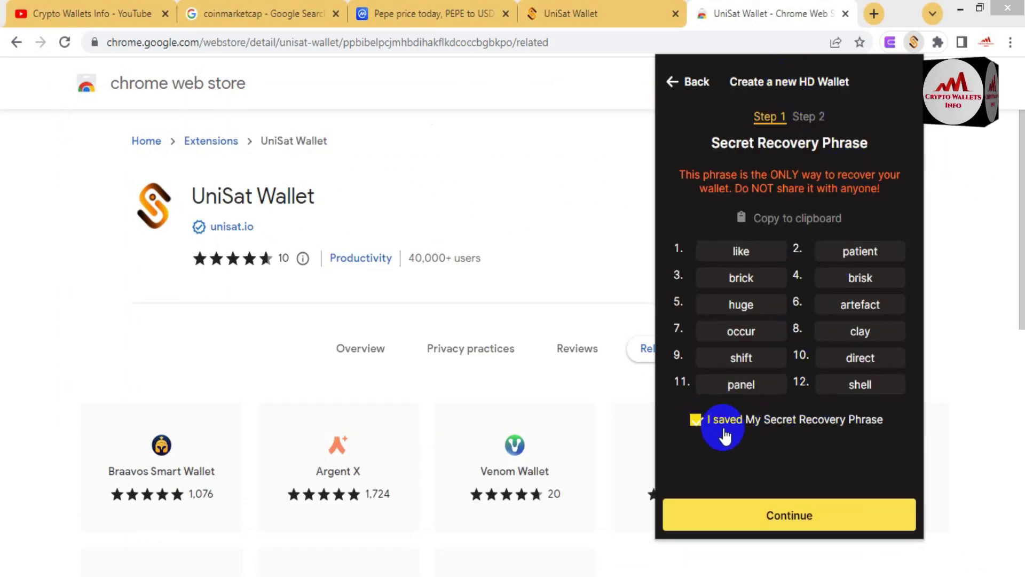
{"action": "double_click", "coordinate": [780, 434]}
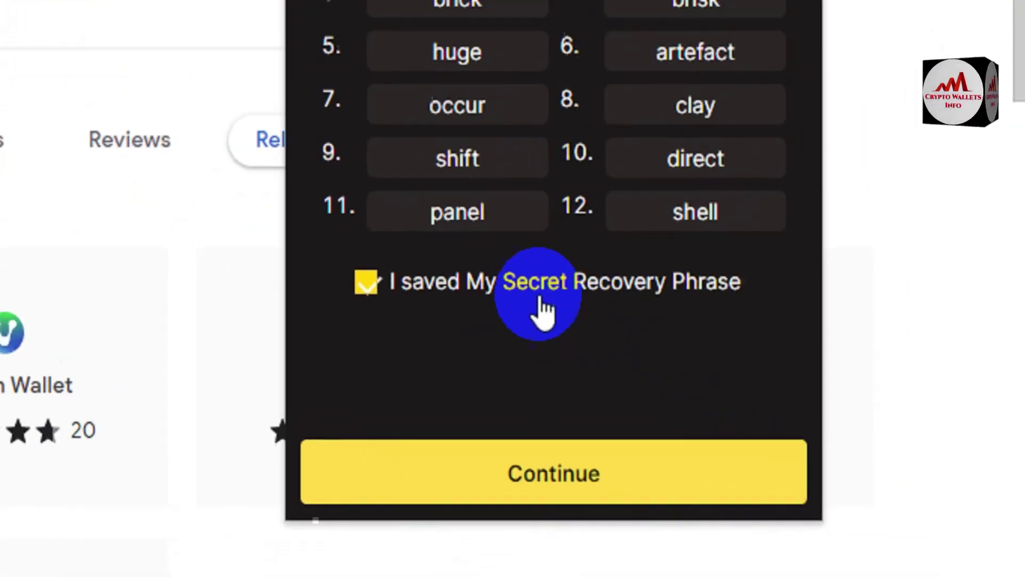
{"action": "left_click", "coordinate": [812, 427]}
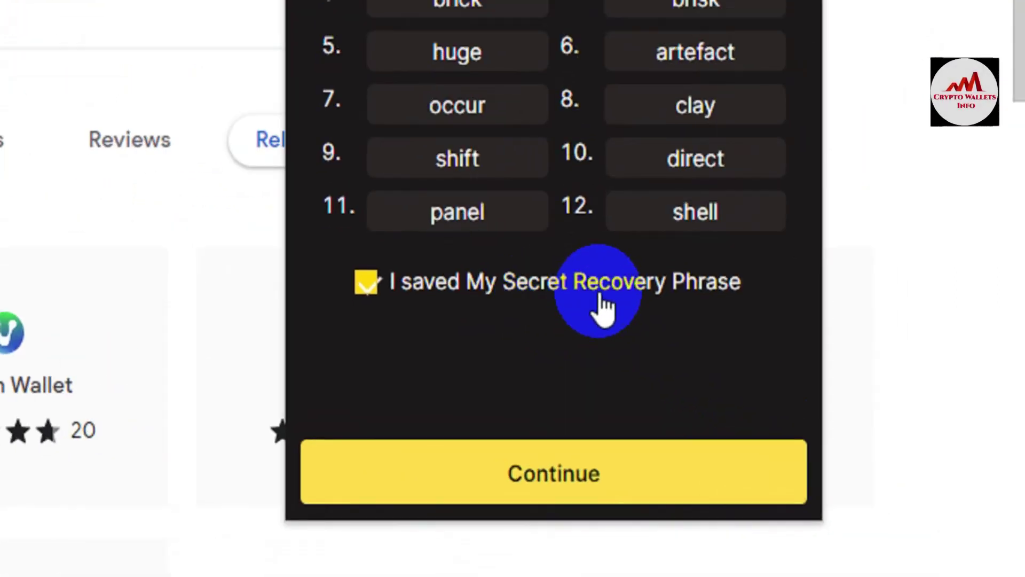
{"action": "left_click", "coordinate": [558, 475]}
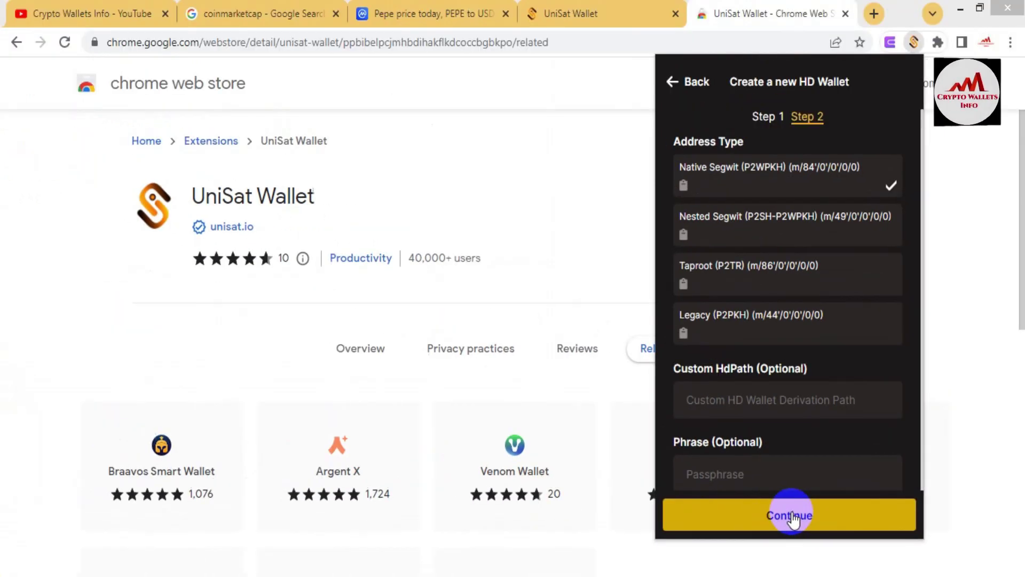
Review the address types, keep Native Segwit (P2WPKH), and continue
{"action": "left_click", "coordinate": [793, 517]}
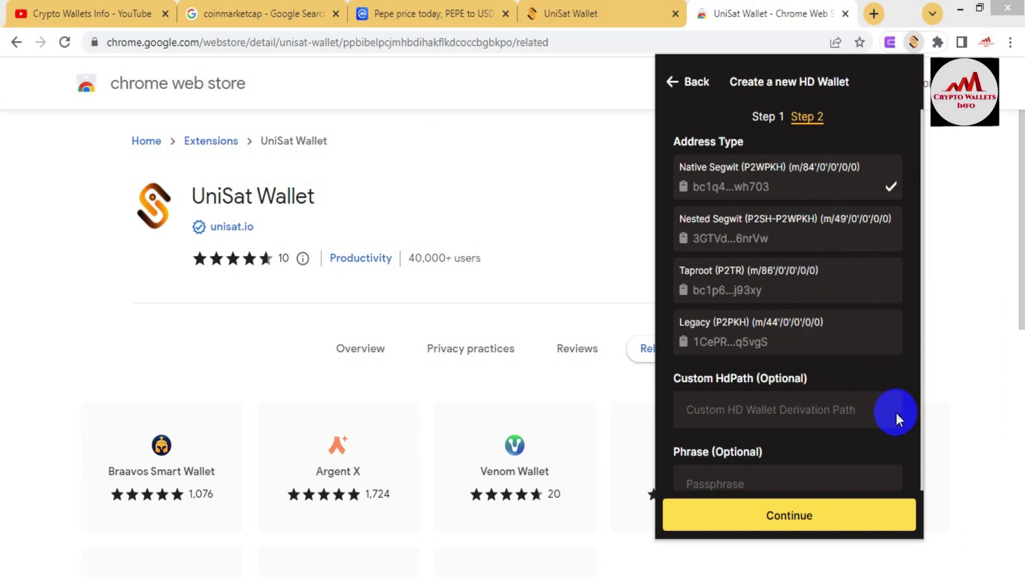
{"action": "scroll", "coordinate": [912, 400], "scroll_direction": "down", "scroll_amount": 1}
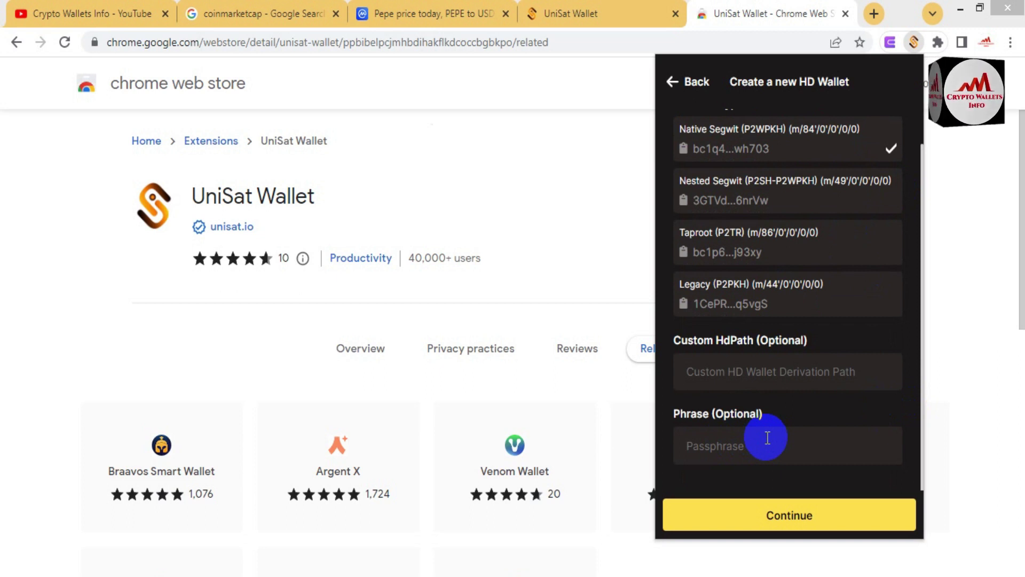
{"action": "left_click", "coordinate": [799, 513]}
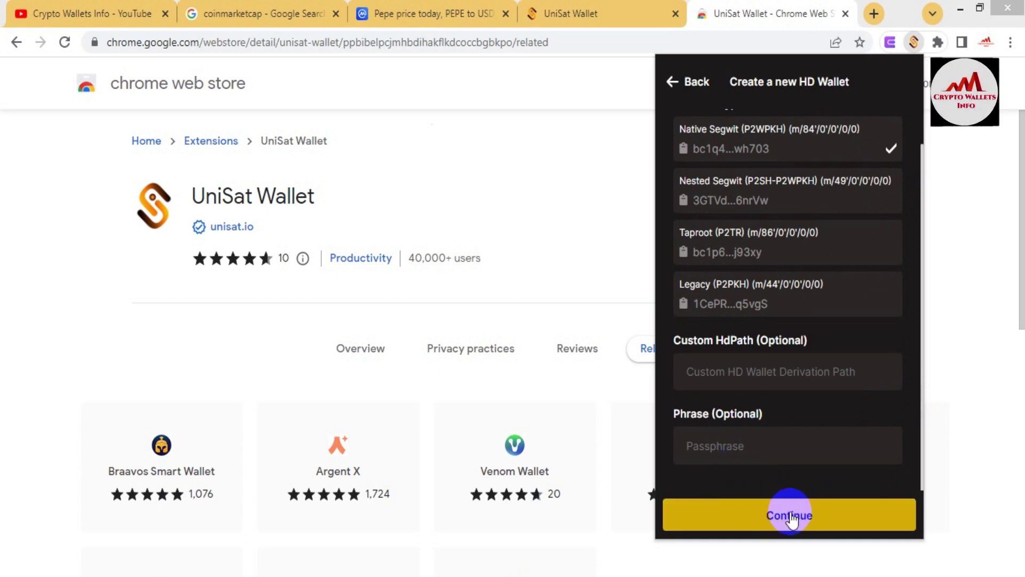
Confirm Step 2 to create the HD wallet showing Account 1 with 0.00000000 BTC, then go back to the YouTube channel
{"action": "left_click", "coordinate": [790, 514]}
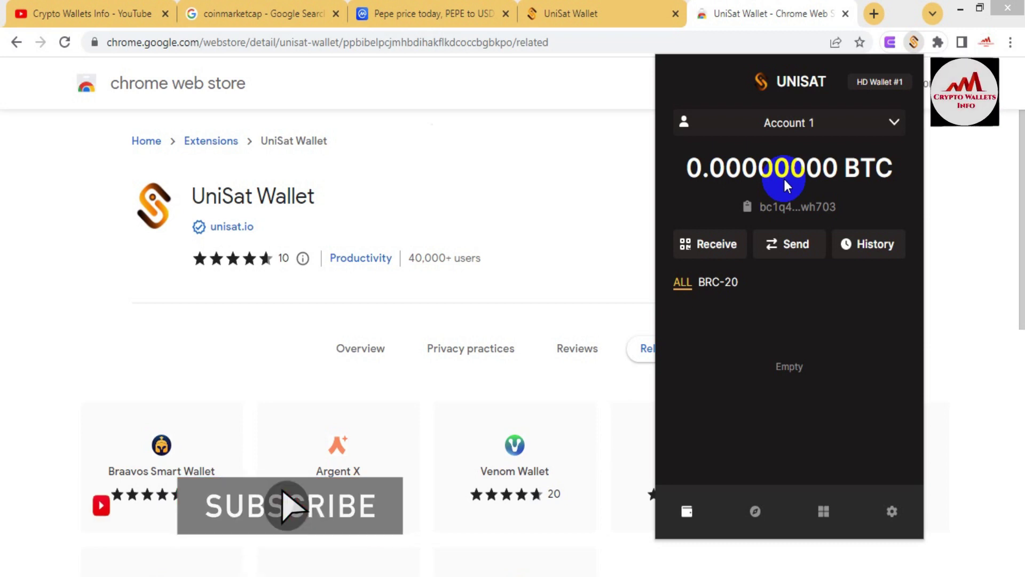
{"action": "left_click", "coordinate": [44, 21]}
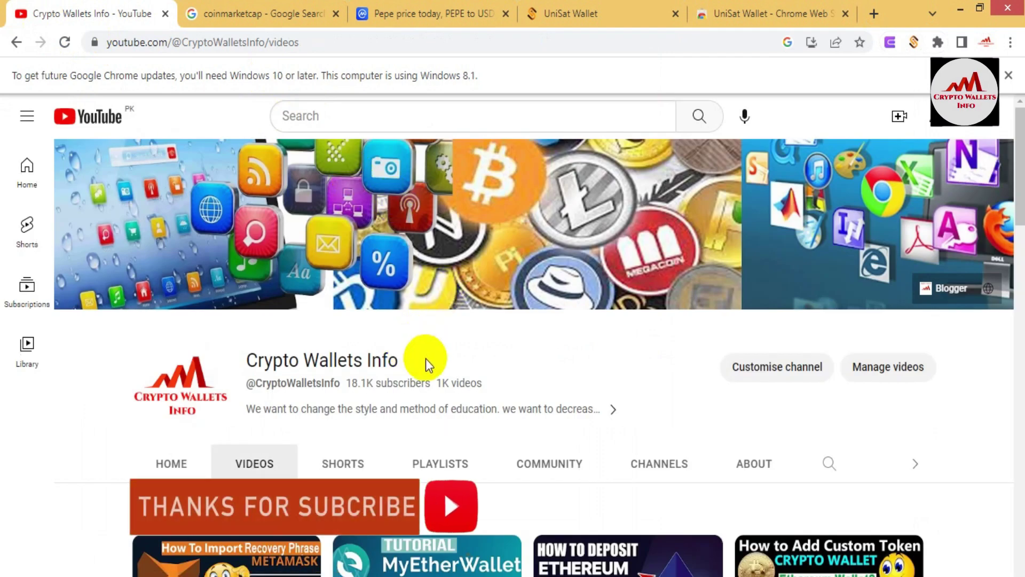